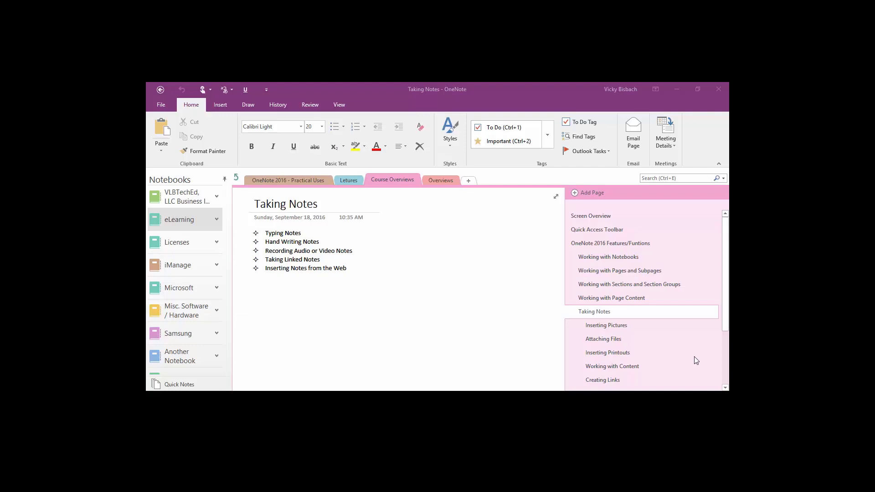
# Open the Typing Notes page in Another Notebook and place the cursor in its blank body below the date.
pyautogui.click(165, 356)
pyautogui.click(595, 282)
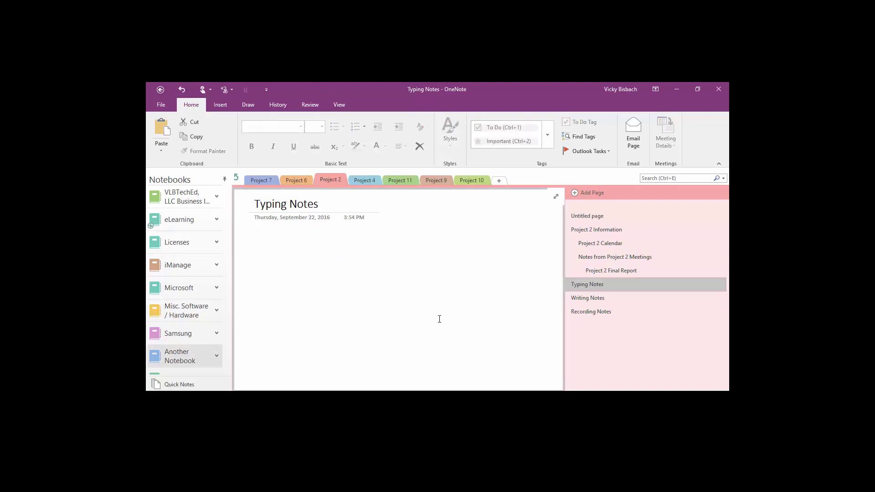
pyautogui.click(266, 237)
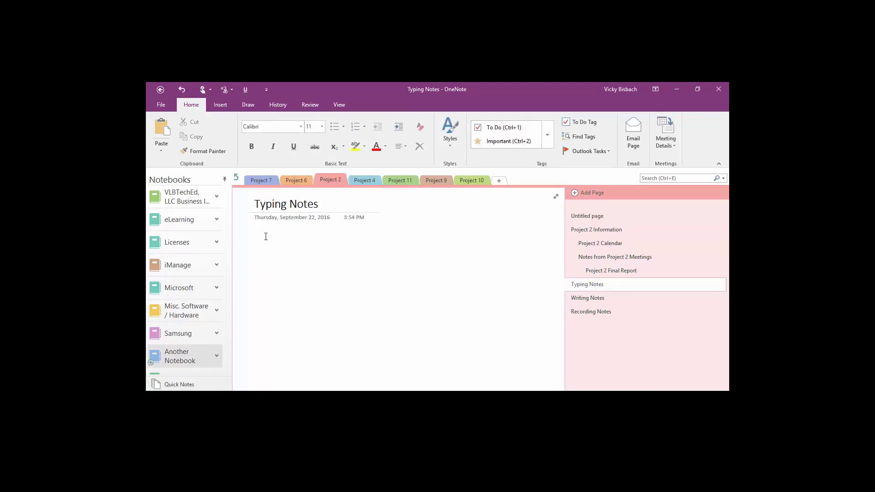
# Enter a "Typing notes" heading with five filler lines such as "Sdfasdf", "Sadf" and "Asdf", plus a separate note reading "More notes".
pyautogui.write('Typing notes')
pyautogui.press('Return')
pyautogui.write('Sdfasdf')
pyautogui.press('Return')
pyautogui.write('Sadf')
pyautogui.press('Return')
pyautogui.write('Asdf')
pyautogui.press('Return')
pyautogui.write('Asdf')
pyautogui.press('Return')
pyautogui.write('asdf')
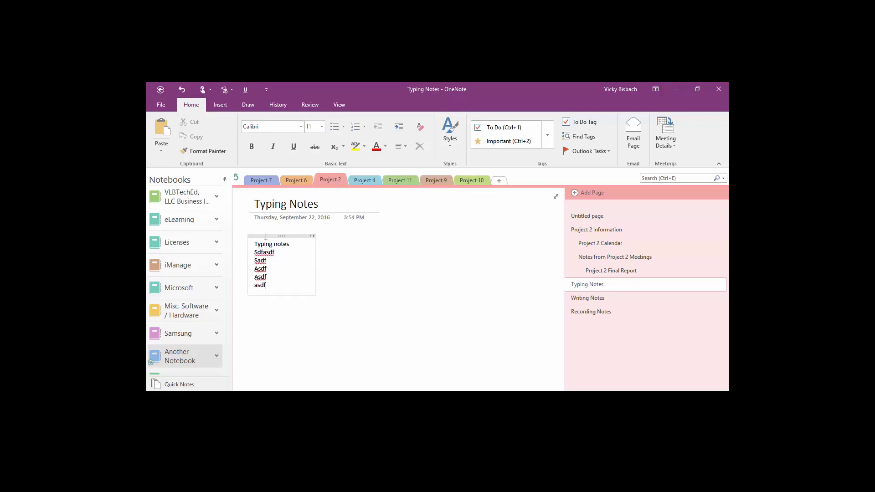
pyautogui.write(' sflasdjf lasdkjfas;dlk fjsdlfkjasd fkljasfd ljka')
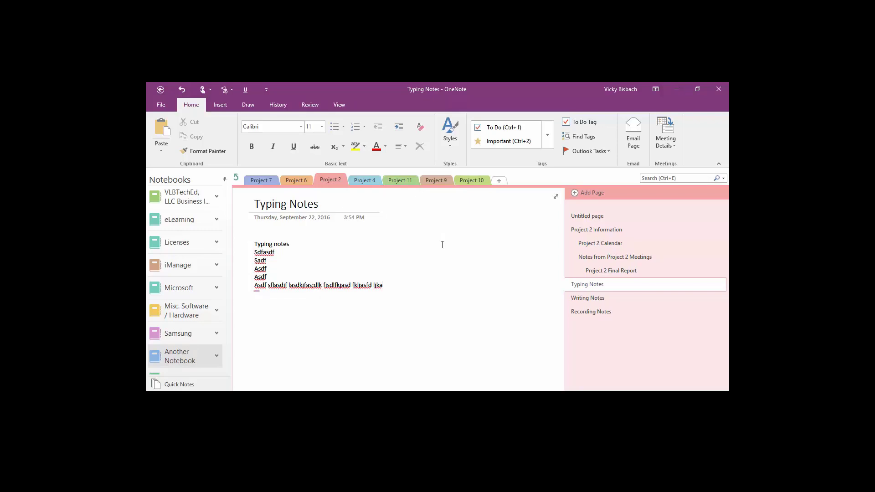
pyautogui.write('More notes')
# Handwrite "Notes" with the thicker green pen below the title of the Writing Notes page and return to Type mode.
pyautogui.click(588, 301)
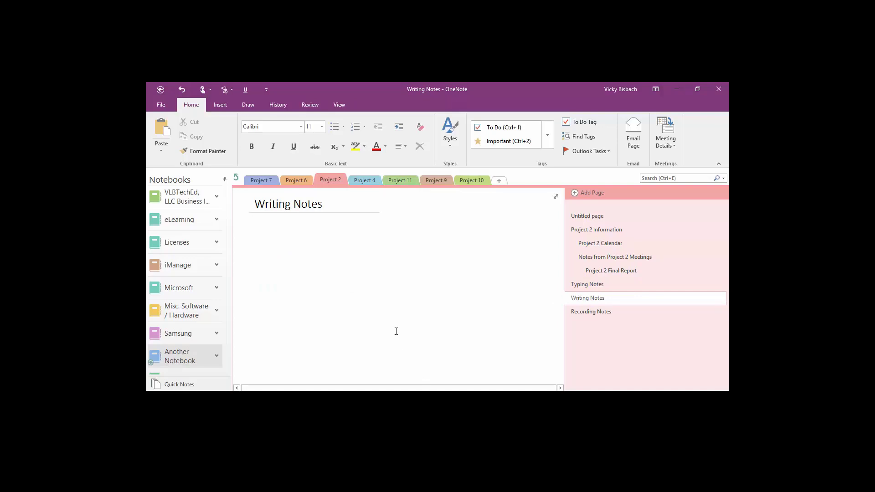
pyautogui.click(248, 105)
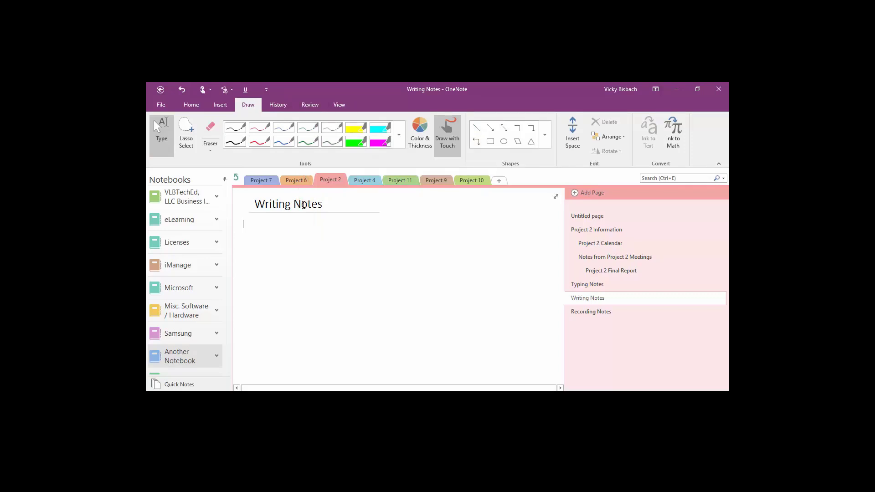
pyautogui.click(308, 141)
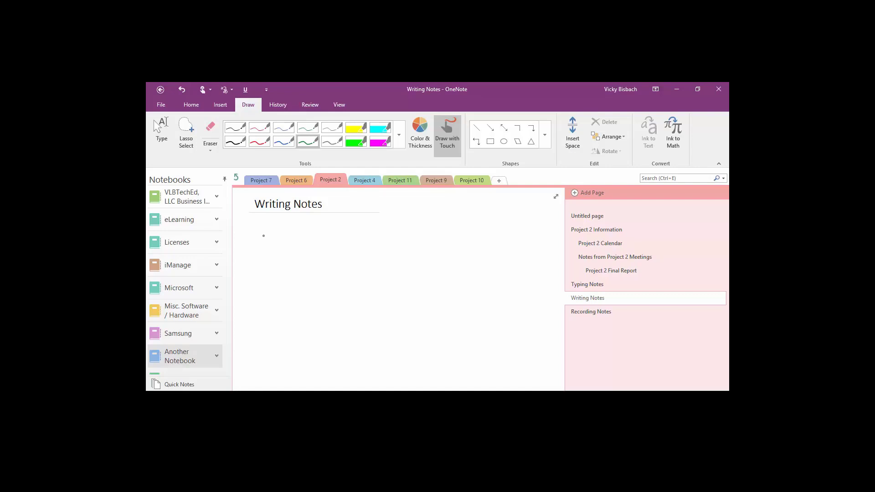
pyautogui.moveTo(249, 237)
pyautogui.mouseDown()
pyautogui.moveTo(253, 264)
pyautogui.moveTo(275, 241)
pyautogui.moveTo(306, 233)
pyautogui.moveTo(284, 232)
pyautogui.mouseUp()
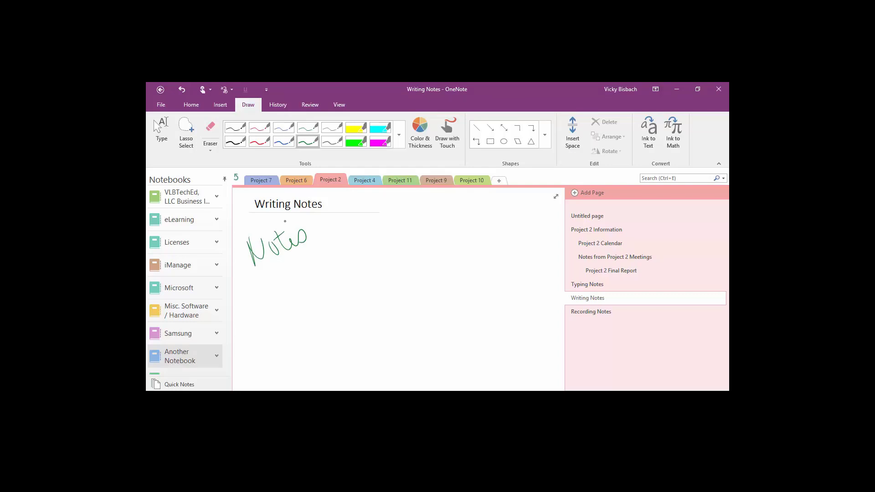
pyautogui.click(162, 133)
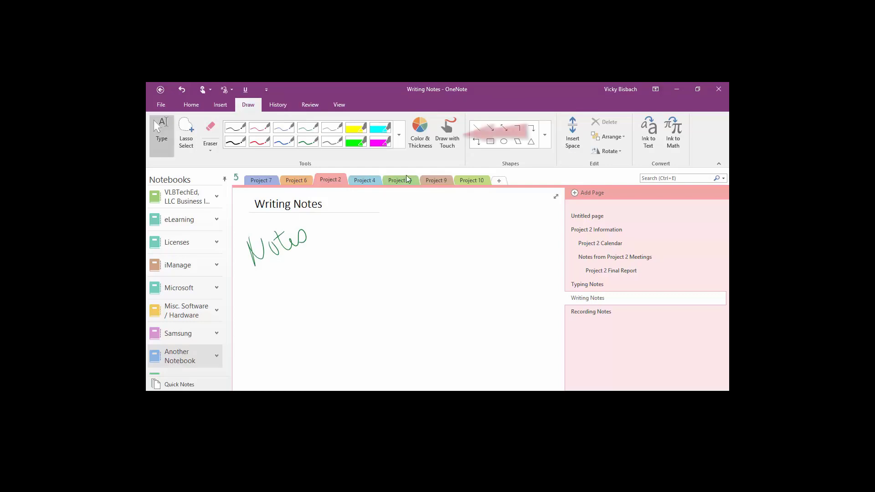
# Turn on Draw with Touch and handwrite a large green "Hi" beside the word "Notes".
pyautogui.click(447, 148)
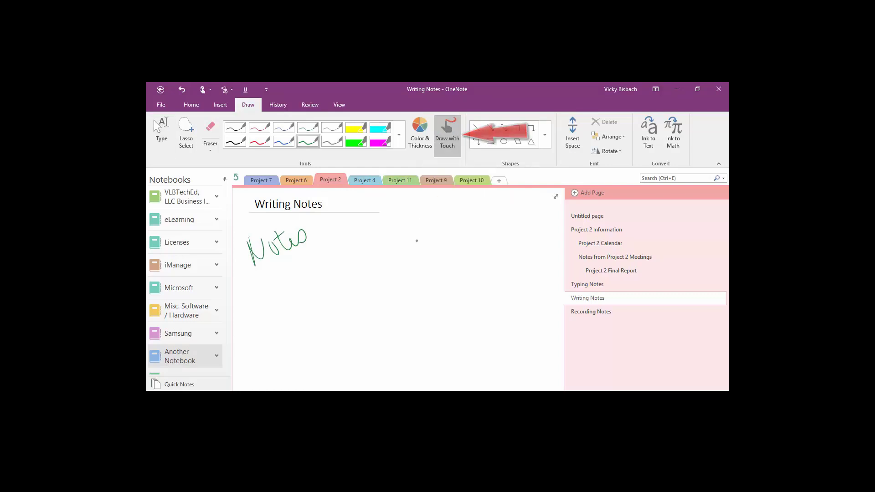
pyautogui.moveTo(336, 252); pyautogui.dragTo(341, 322)
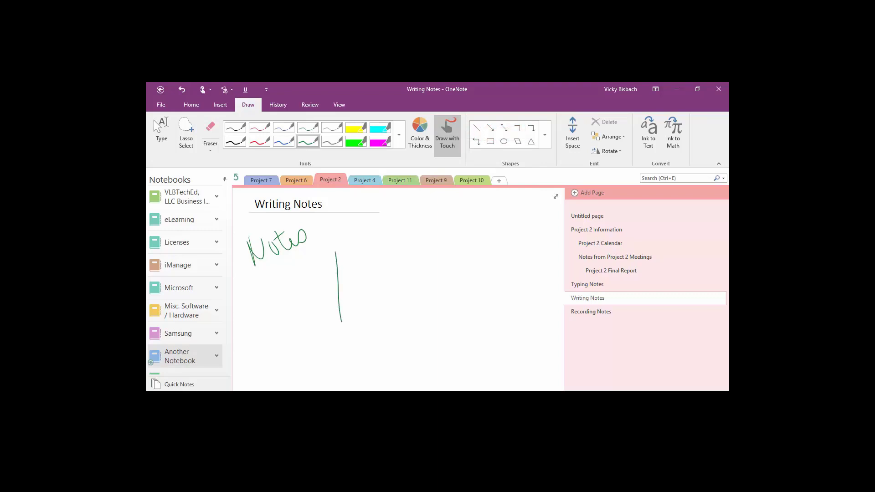
pyautogui.moveTo(374, 238); pyautogui.dragTo(371, 313)
pyautogui.moveTo(341, 297)
pyautogui.mouseDown()
pyautogui.moveTo(383, 290)
pyautogui.moveTo(430, 304)
pyautogui.mouseUp()
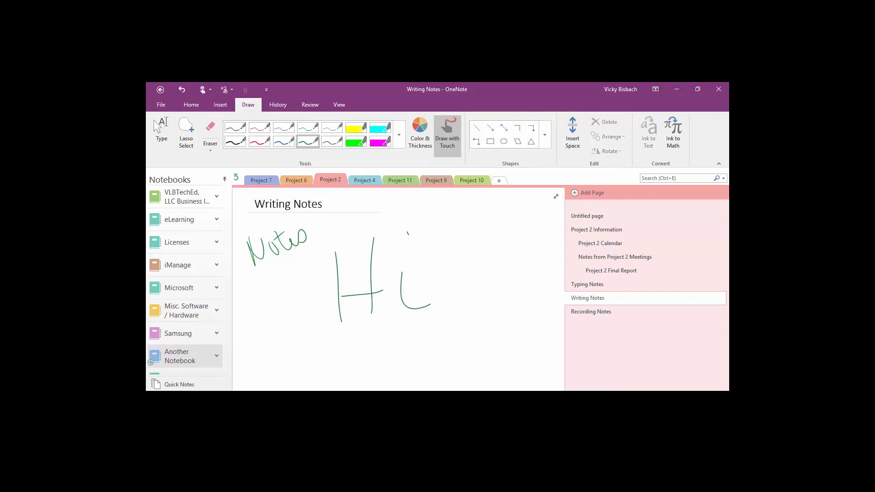
pyautogui.press('Escape')
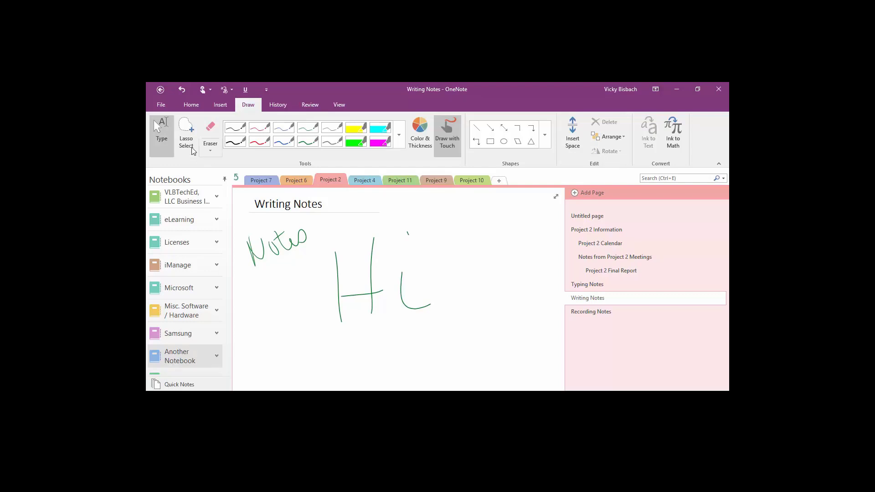
# Handwrite a small "hi" with the gray pen, switch back to Type mode and place the cursor in blank space below it.
pyautogui.click(441, 139)
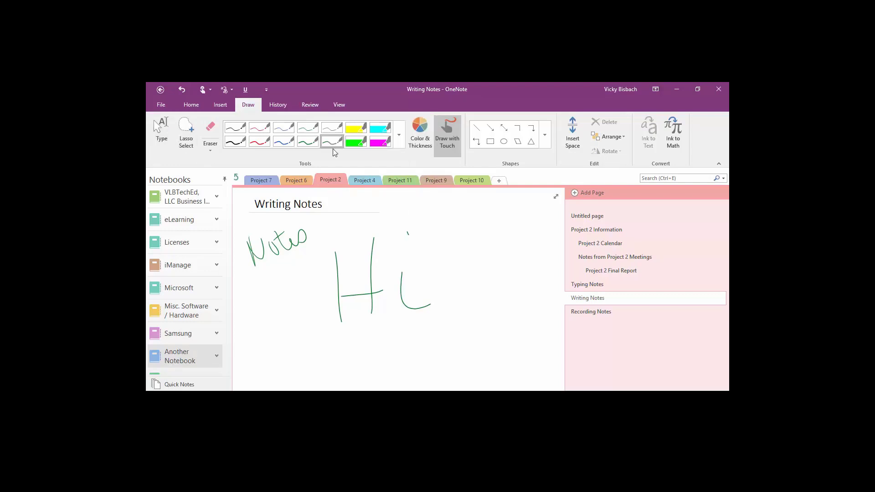
pyautogui.moveTo(433, 223)
pyautogui.mouseDown()
pyautogui.moveTo(436, 266)
pyautogui.moveTo(444, 244)
pyautogui.moveTo(477, 257)
pyautogui.mouseUp()
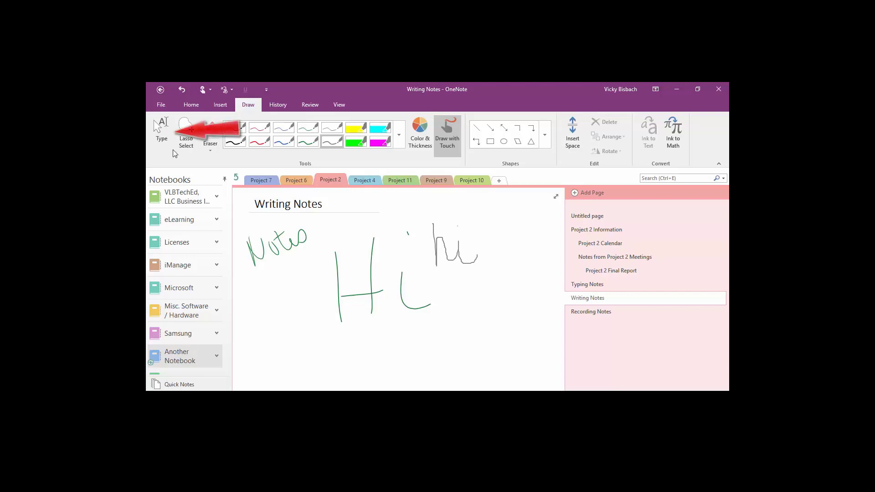
pyautogui.click(165, 134)
pyautogui.click(495, 342)
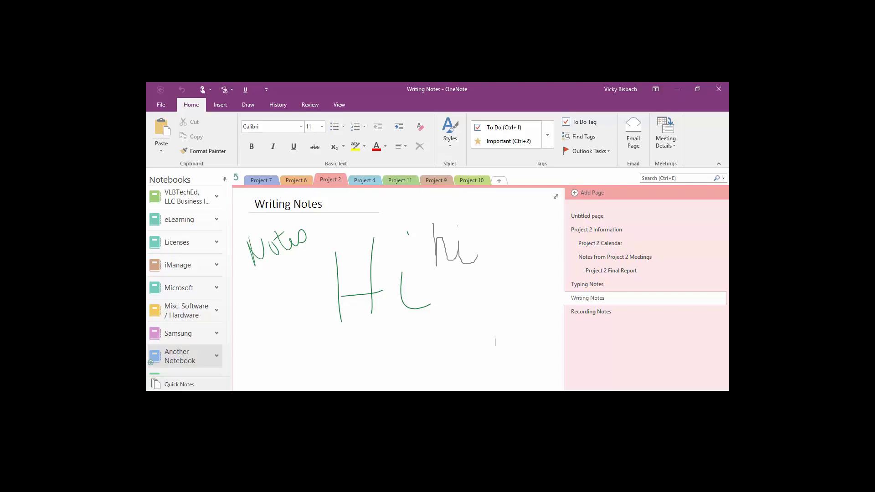
# Start an audio recording on the Recording Notes page and add the text "Additional notes" beneath it.
pyautogui.click(221, 106)
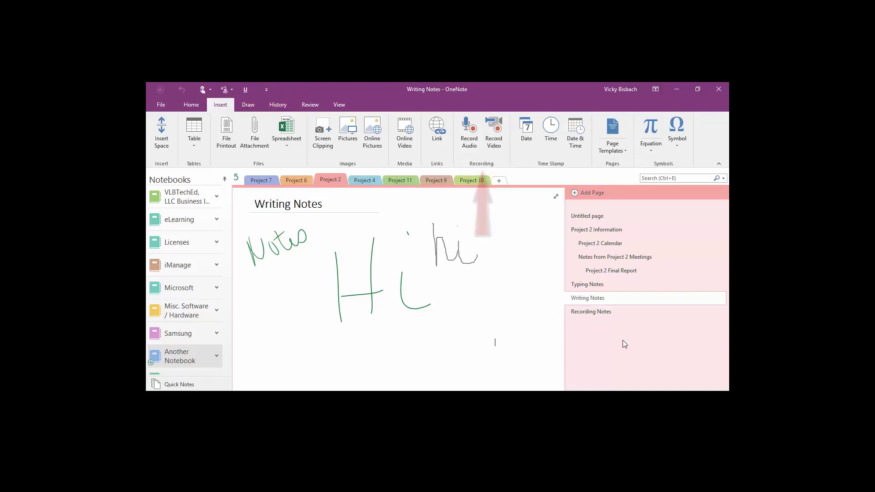
pyautogui.click(588, 317)
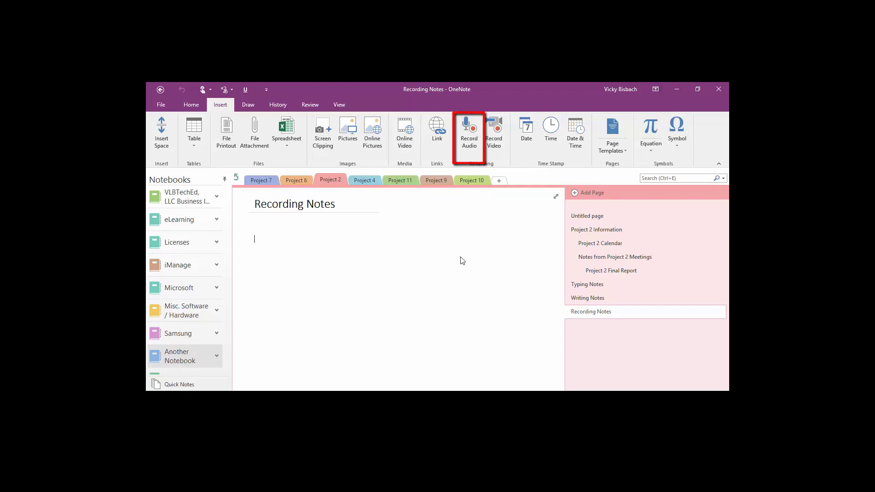
pyautogui.click(468, 145)
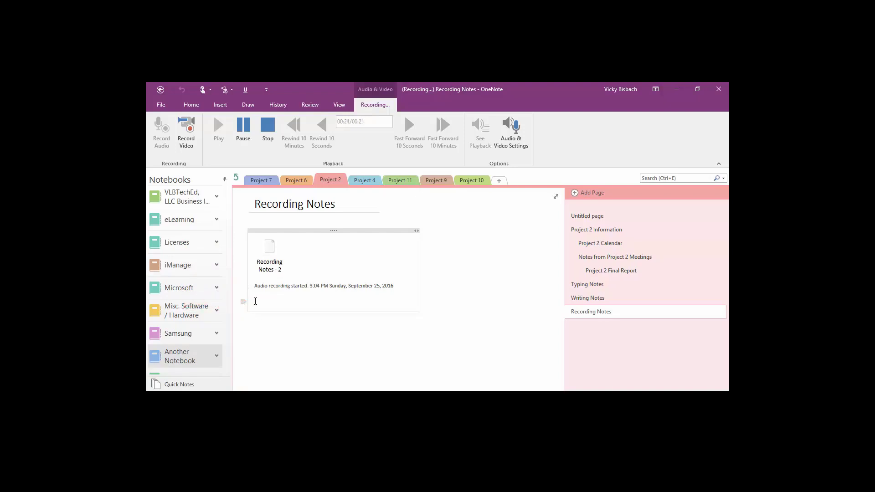
pyautogui.write('Additional notes')
# Pause and resume the audio recording, and stop it.
pyautogui.click(245, 129)
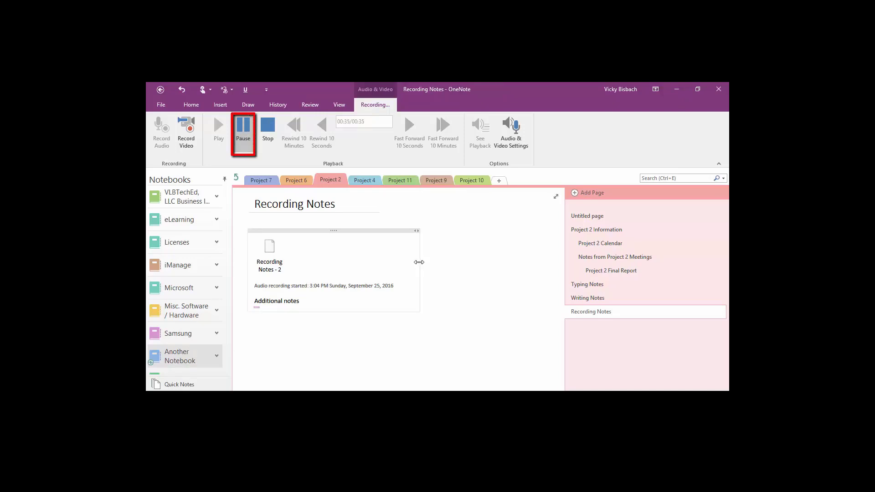
pyautogui.click(245, 134)
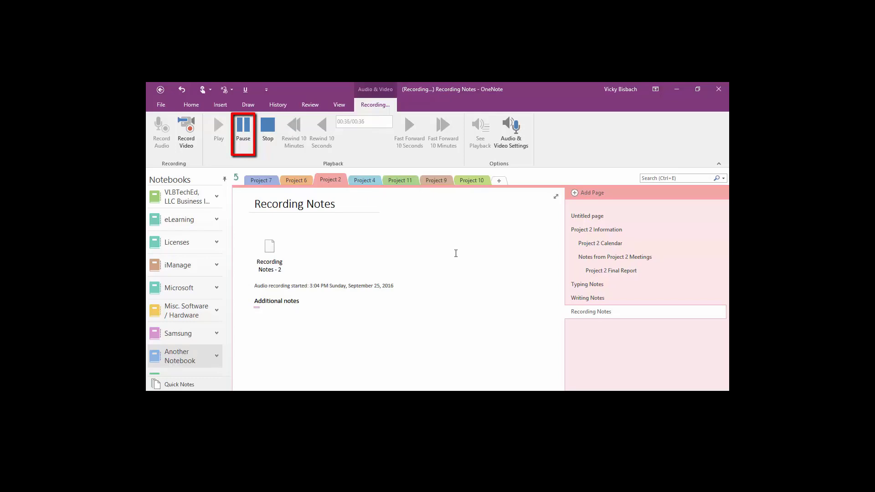
pyautogui.click(267, 128)
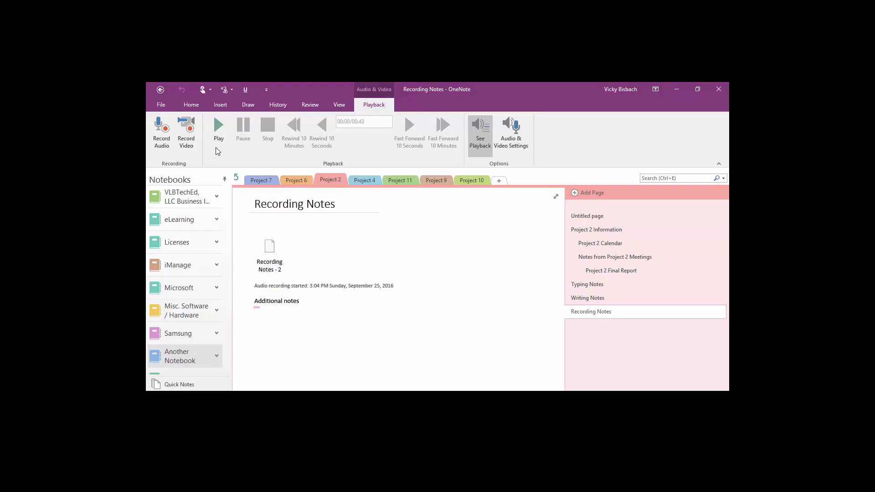
# Record a video note beside the audio note on the Recording Notes page, pausing it before stopping.
pyautogui.click(221, 106)
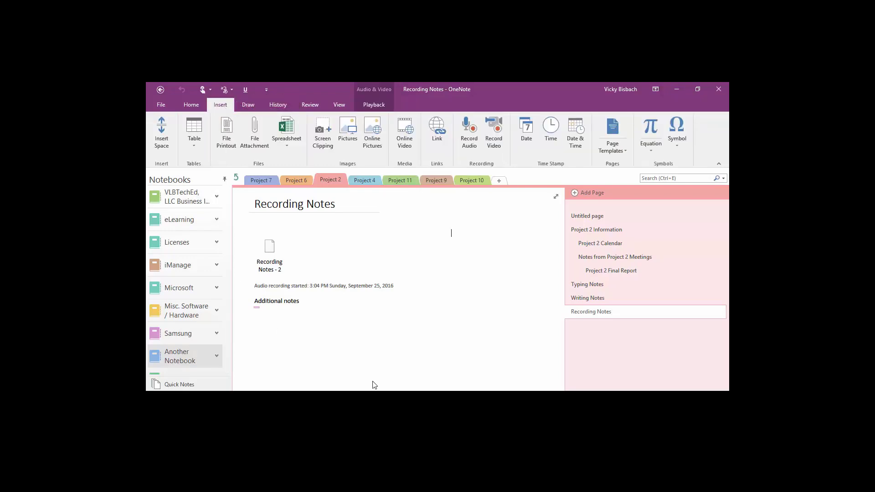
pyautogui.click(497, 150)
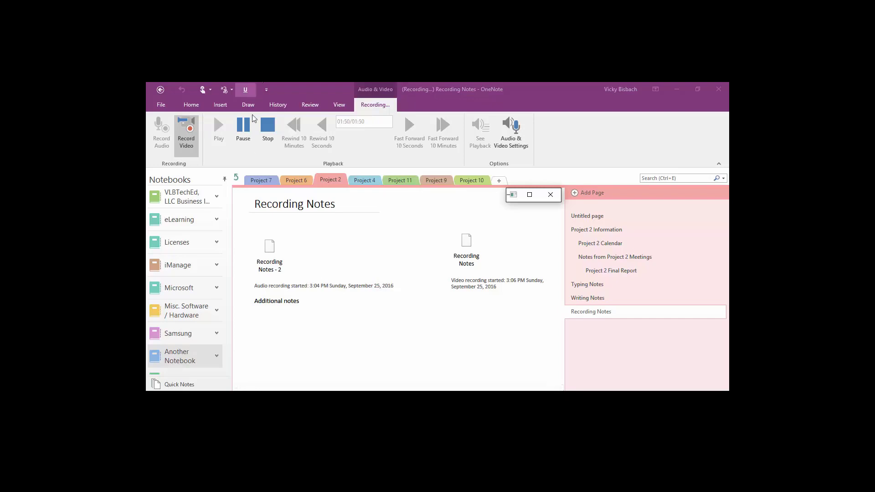
pyautogui.click(243, 130)
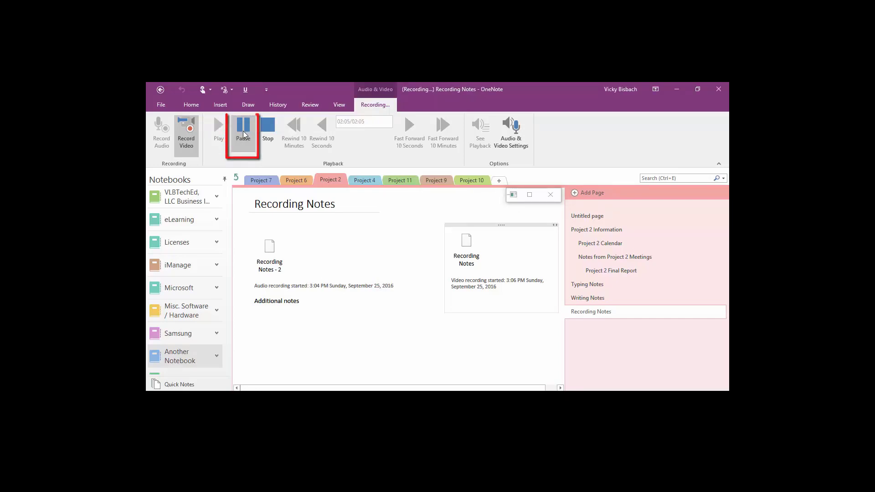
pyautogui.click(269, 130)
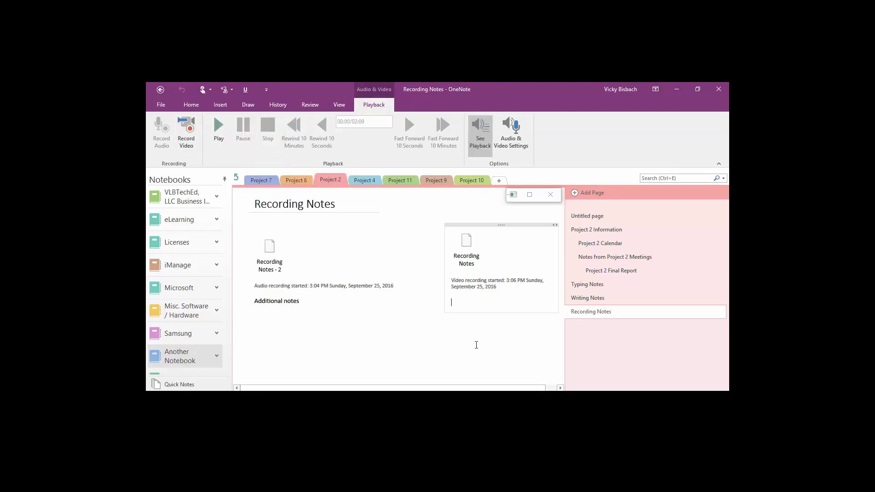
# Play back the video recording, close its playback window and return the cursor to the line below the recording.
pyautogui.click(219, 127)
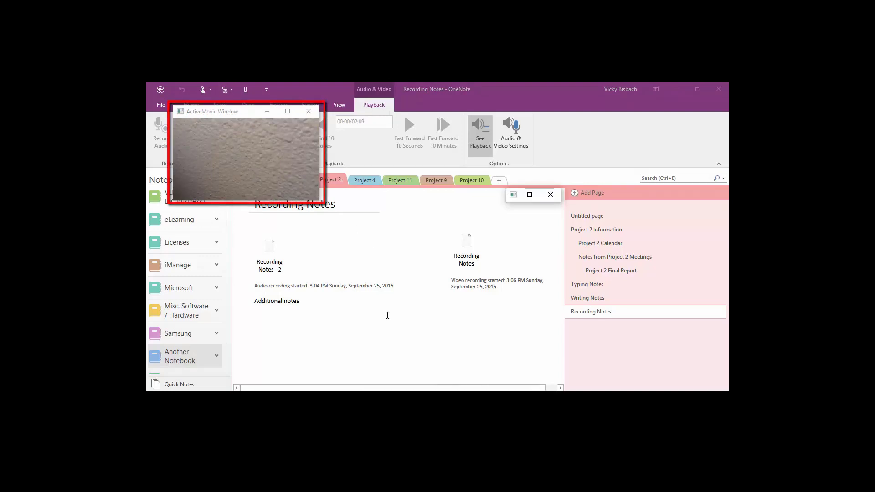
pyautogui.click(309, 112)
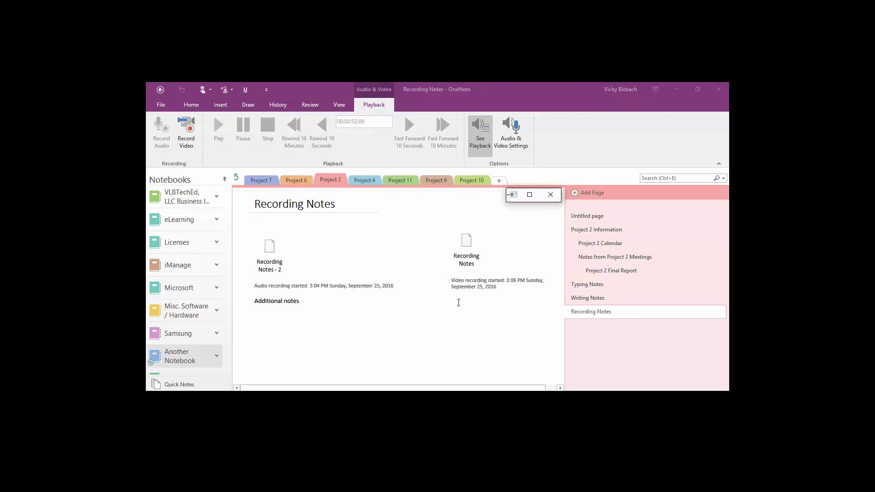
pyautogui.click(468, 304)
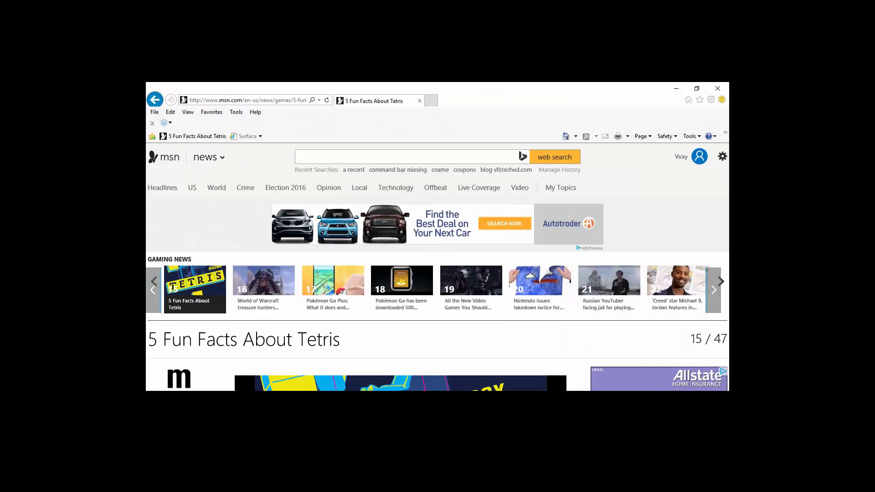
# Start OneNote Linked Notes from the "5 Fun Facts About Tetris" article in Internet Explorer.
pyautogui.scroll(-2, 438, 274)
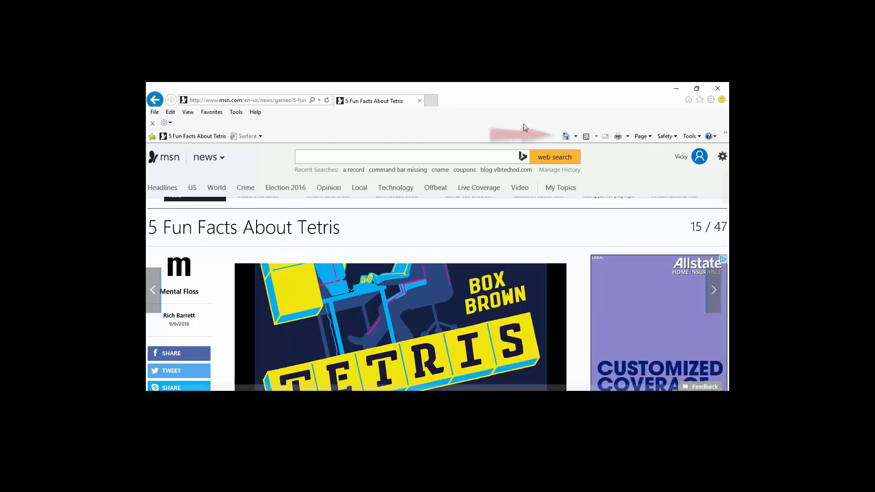
pyautogui.click(726, 136)
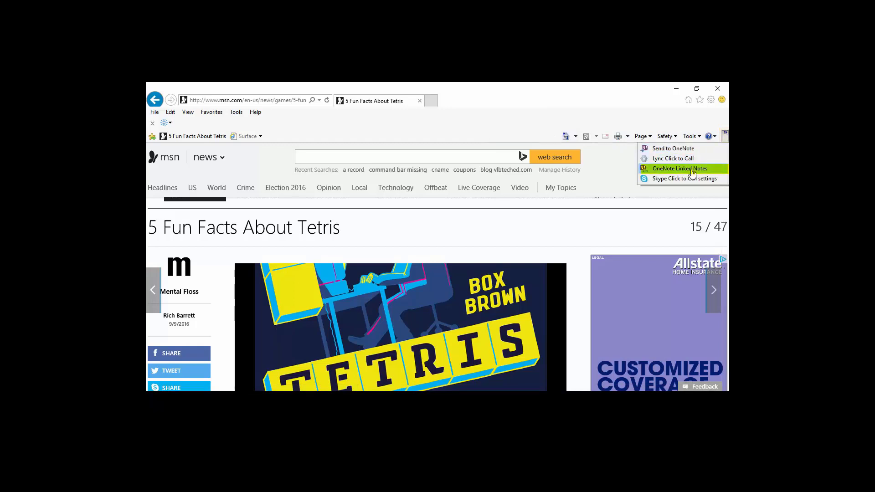
pyautogui.click(691, 169)
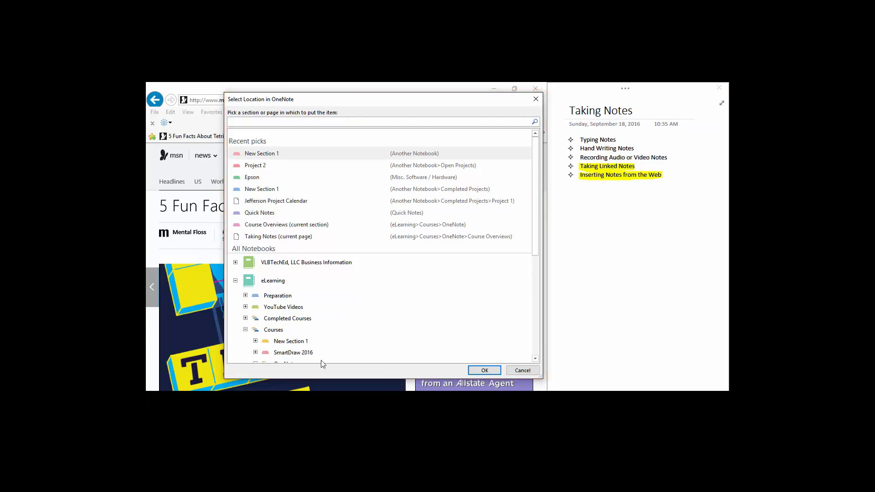
# Choose the Internet Explorer page under Another Notebook > Open Projects > Project 2 as the location for the linked notes.
pyautogui.scroll(-5, 404, 316)
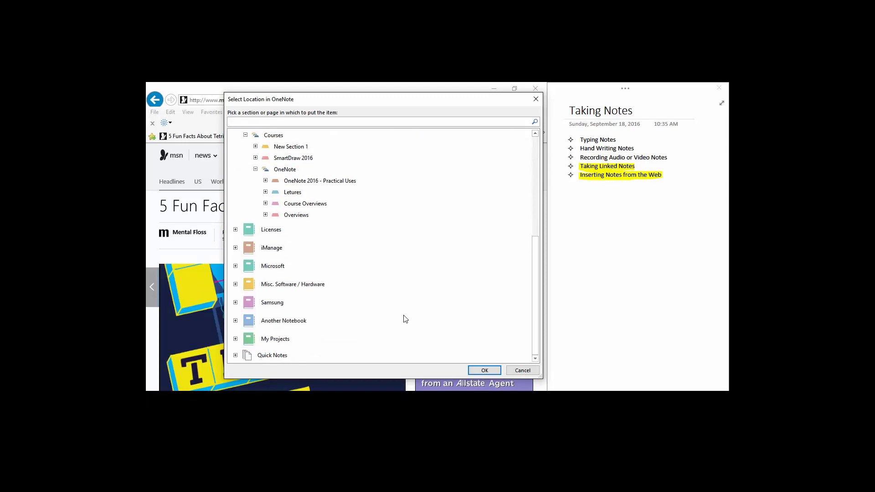
pyautogui.click(235, 320)
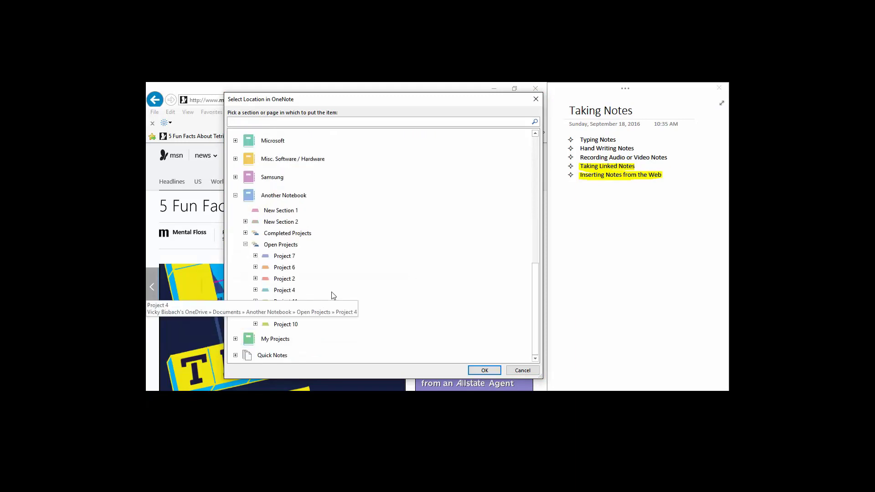
pyautogui.click(256, 279)
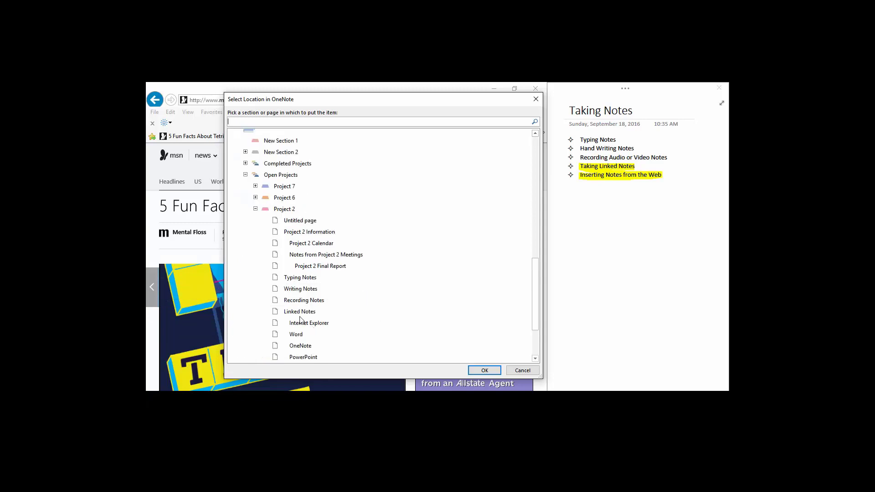
pyautogui.click(314, 326)
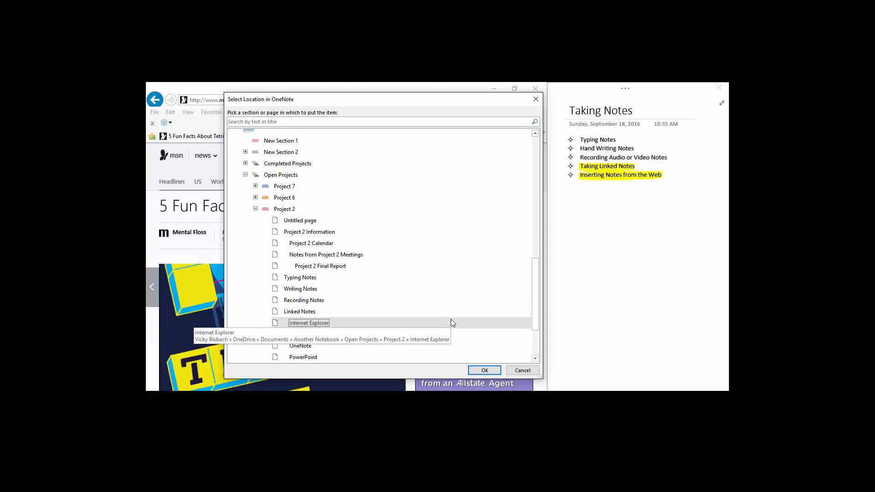
pyautogui.click(482, 370)
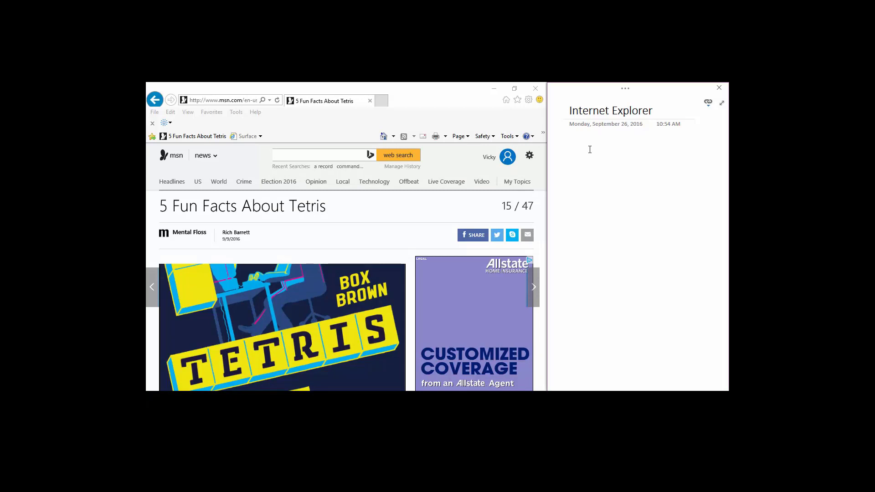
# Add the note "Notes for this page" to the docked Internet Explorer page and preview its link to the Tetris article.
pyautogui.write('Notes for this page')
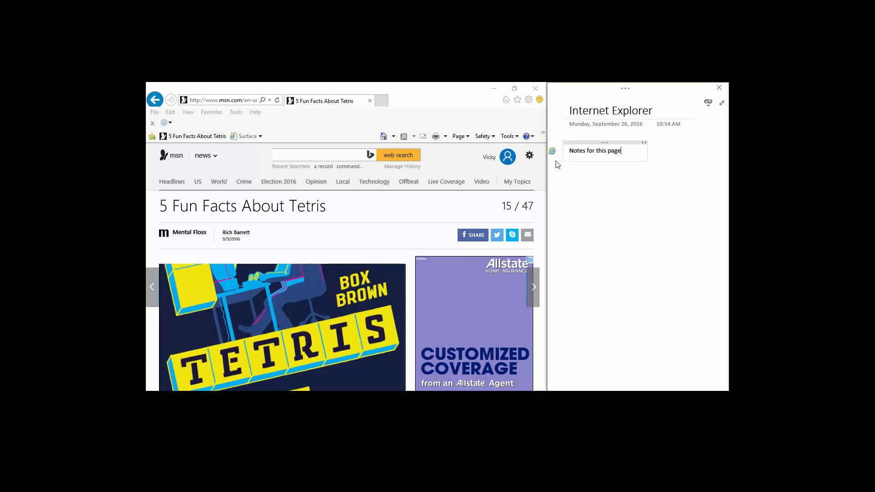
pyautogui.moveTo(553, 156)
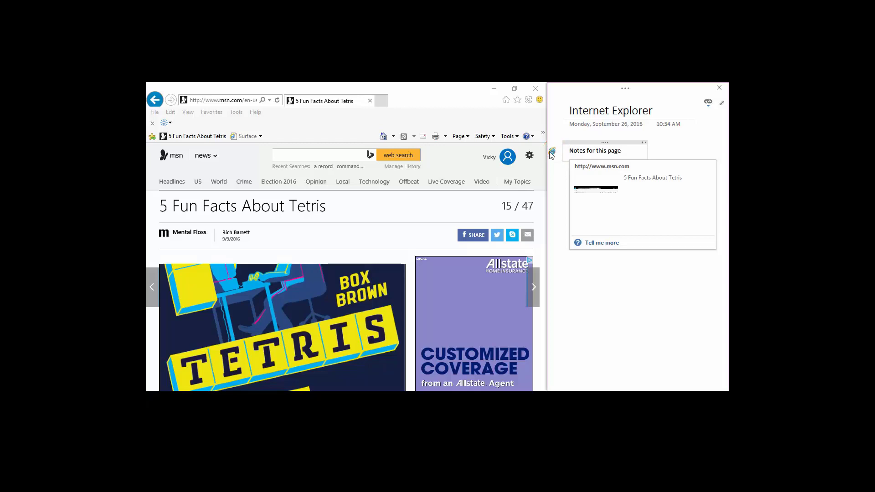
pyautogui.click(552, 153)
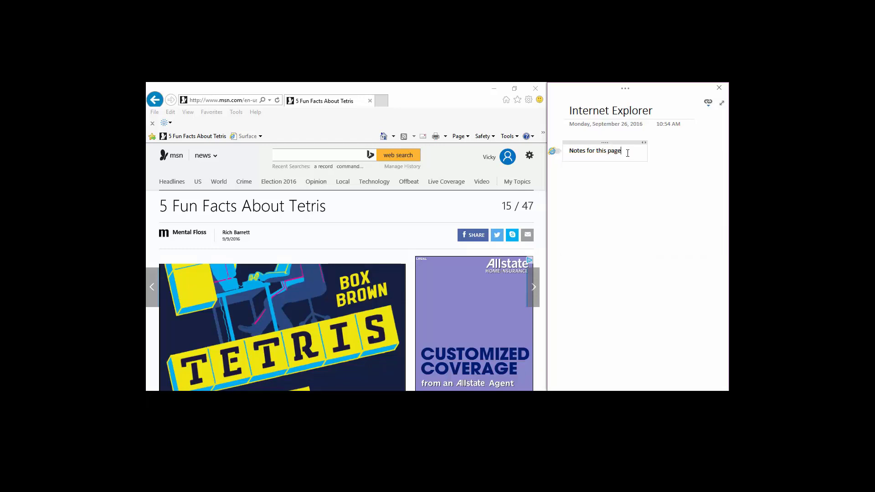
# Browse from MSN Headlines to the presidential debate article, add a separate linked note reading "notes", and close the docked page.
pyautogui.press('Return')
pyautogui.press('Return')
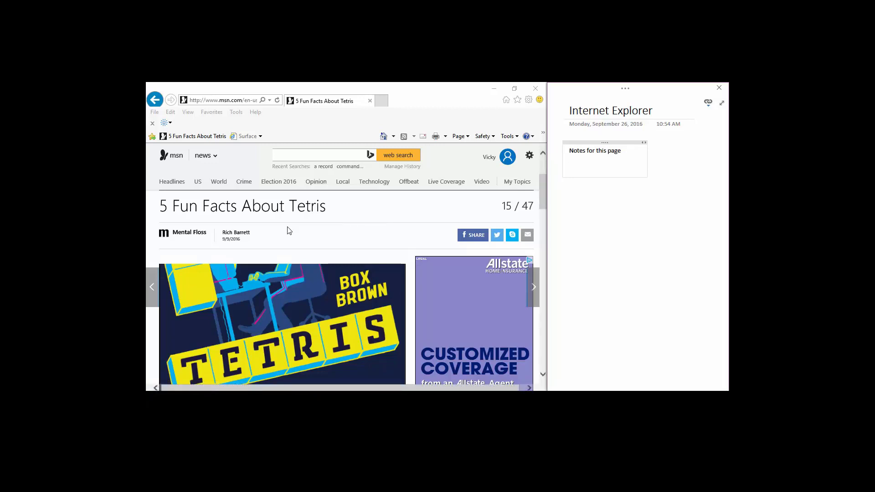
pyautogui.click(172, 182)
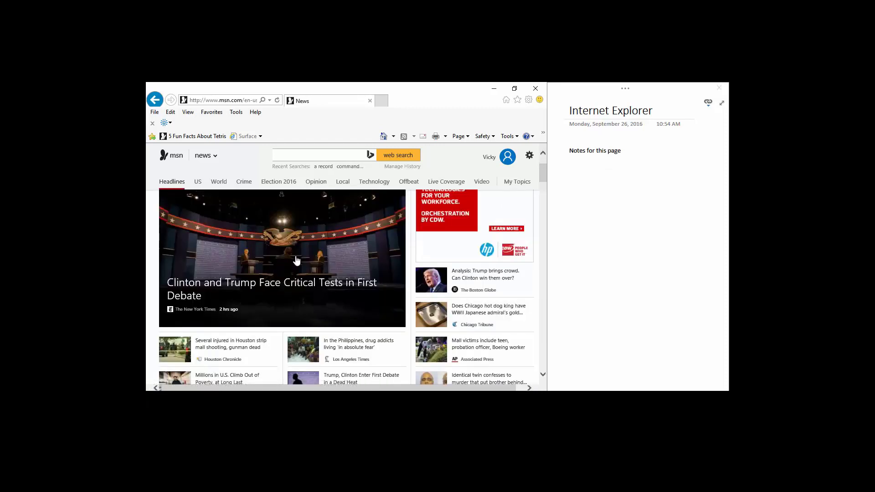
pyautogui.click(578, 176)
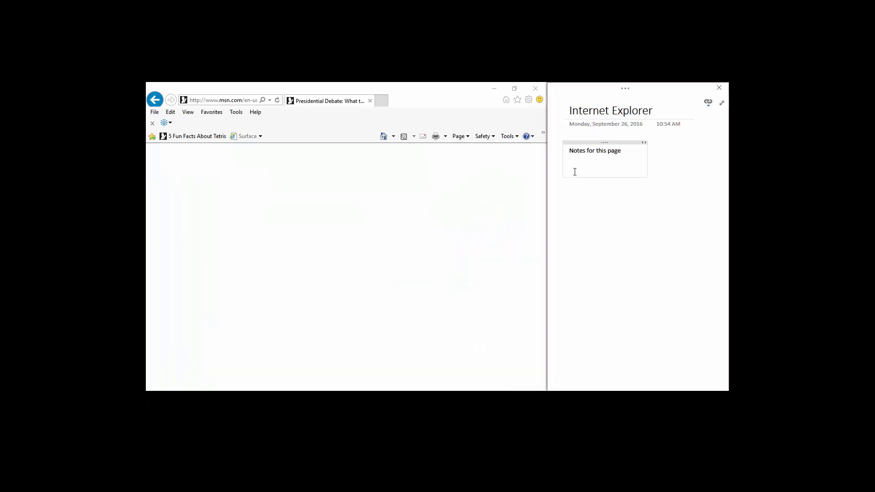
pyautogui.write('notes')
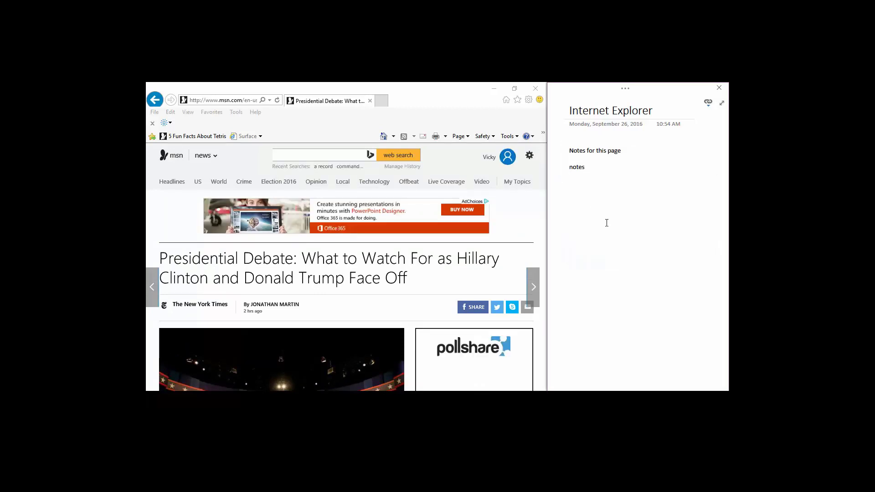
pyautogui.click(718, 87)
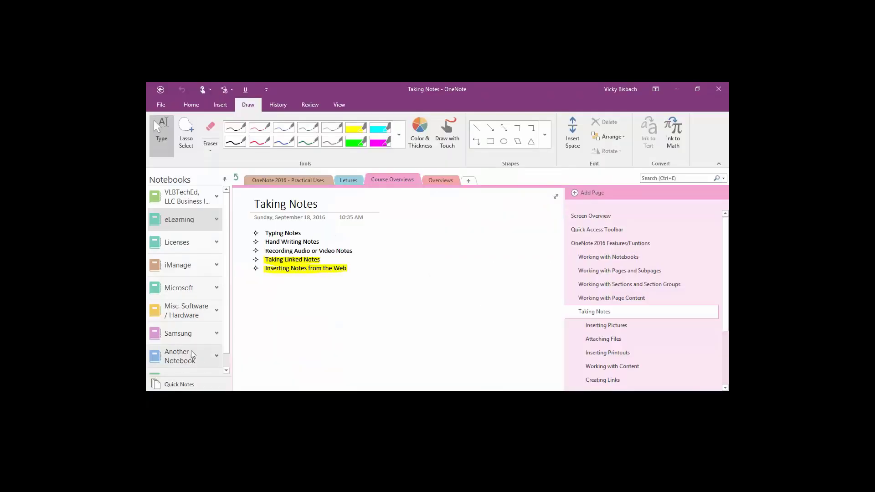
# Go to the Internet Explorer page in Another Notebook and follow the web links of both notes, minimizing the browser in between.
pyautogui.click(185, 356)
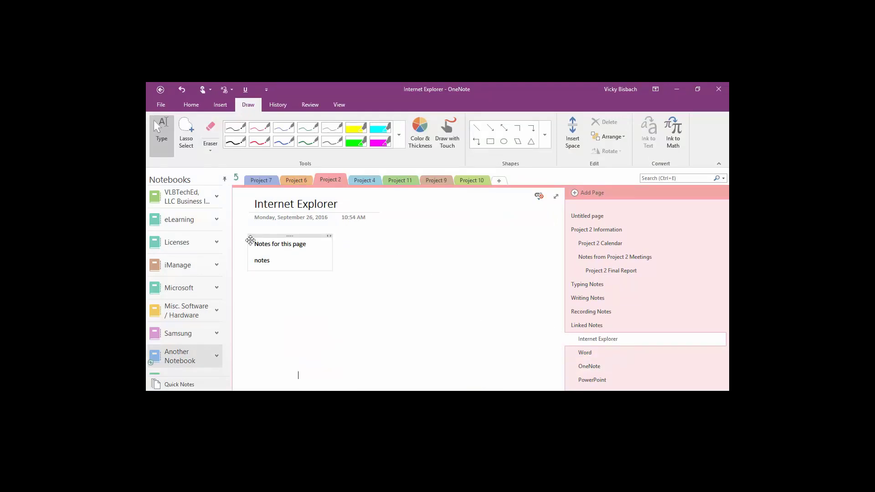
pyautogui.click(241, 243)
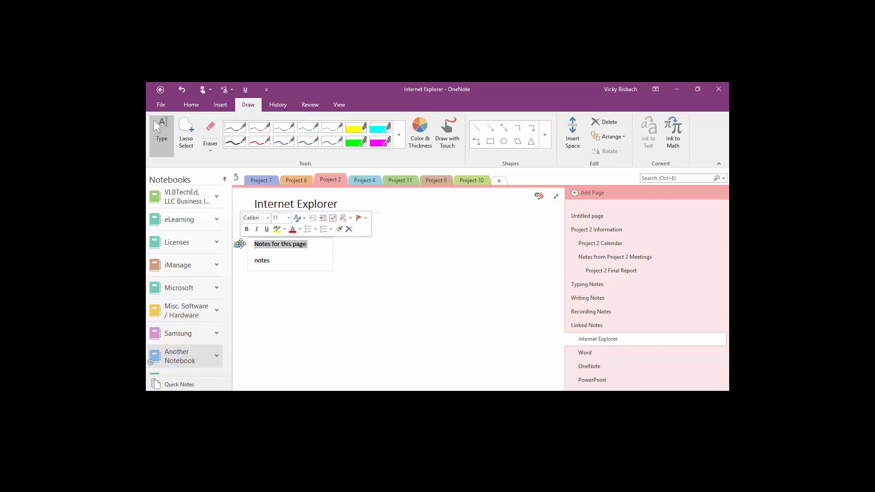
pyautogui.click(240, 244)
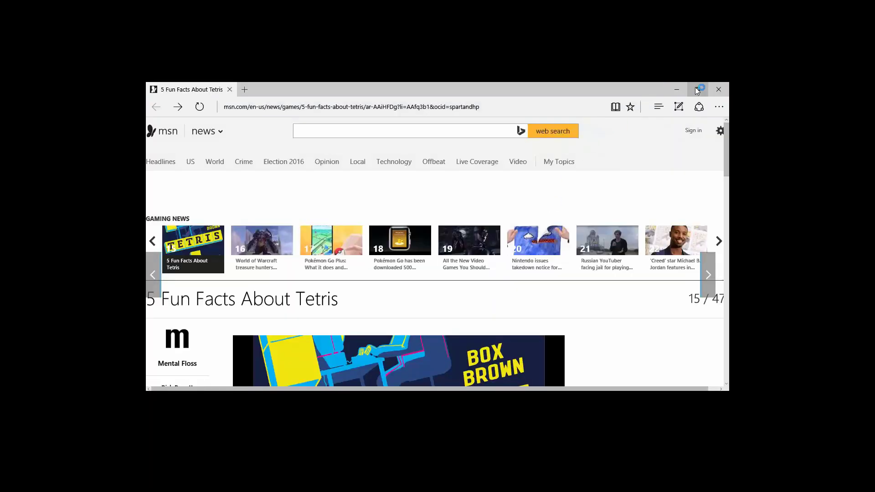
pyautogui.click(676, 89)
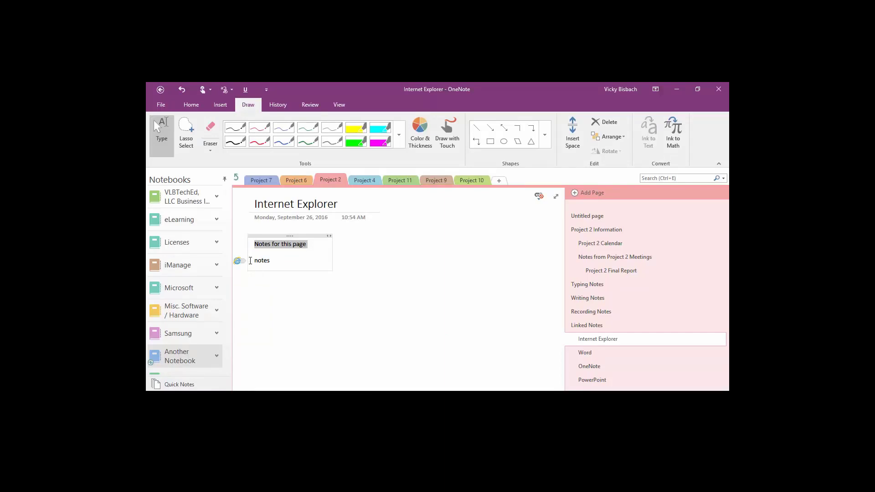
pyautogui.click(237, 261)
# Switch to Word, open the recent document Smith Project Notes from Client.docx, and start OneNote Linked Notes for it.
pyautogui.click(439, 400)
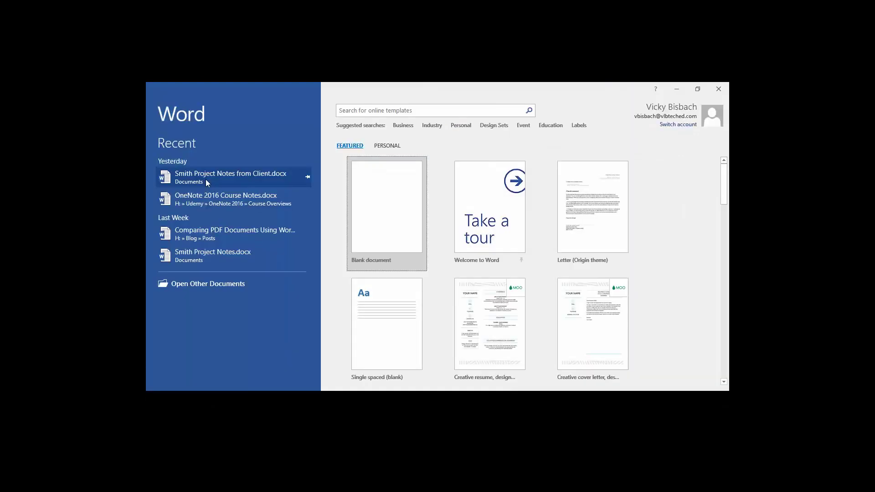
pyautogui.click(206, 180)
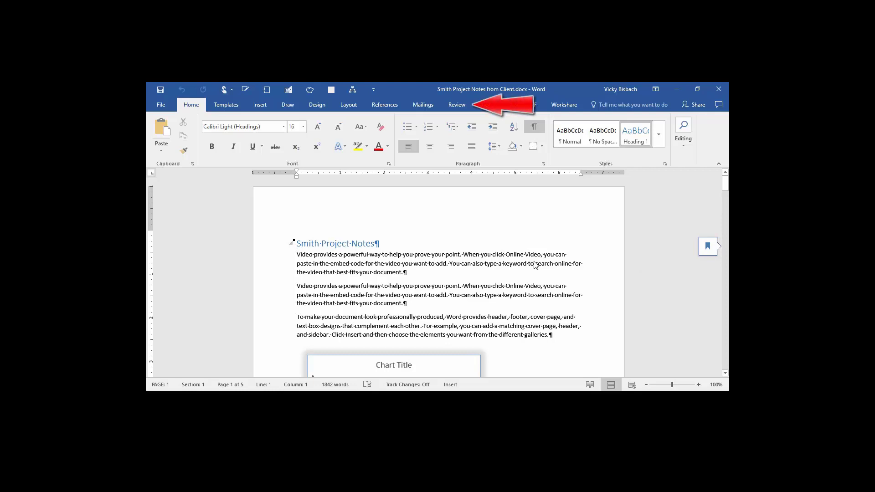
pyautogui.click(455, 108)
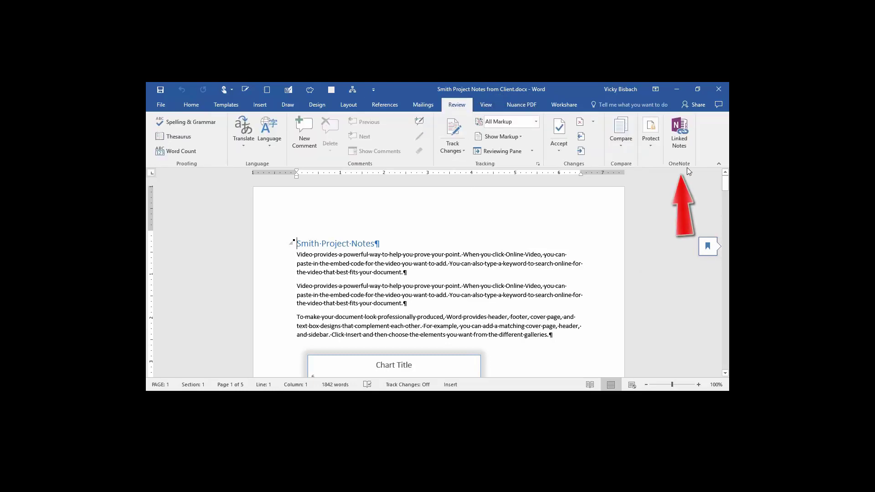
pyautogui.click(684, 139)
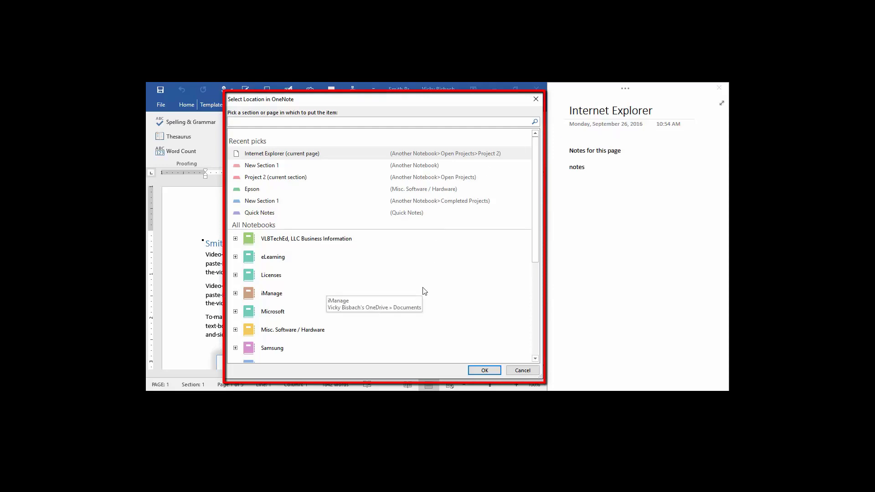
# Choose the Word page under Project 2 in Another Notebook as the location for the document's linked notes.
pyautogui.scroll(-3, 342, 282)
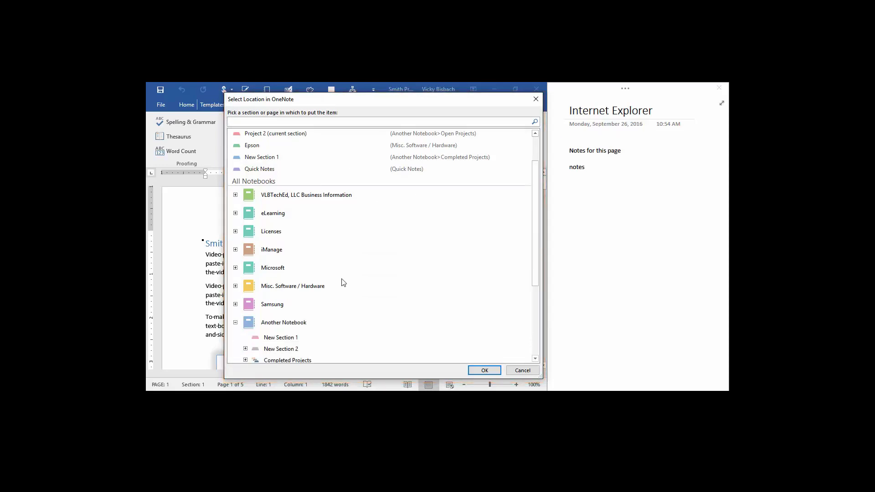
pyautogui.click(256, 318)
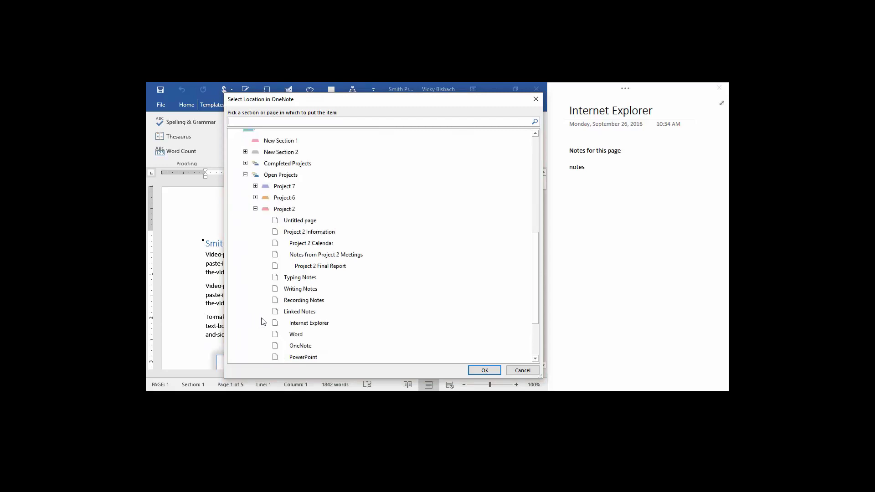
pyautogui.scroll(-1, 412, 319)
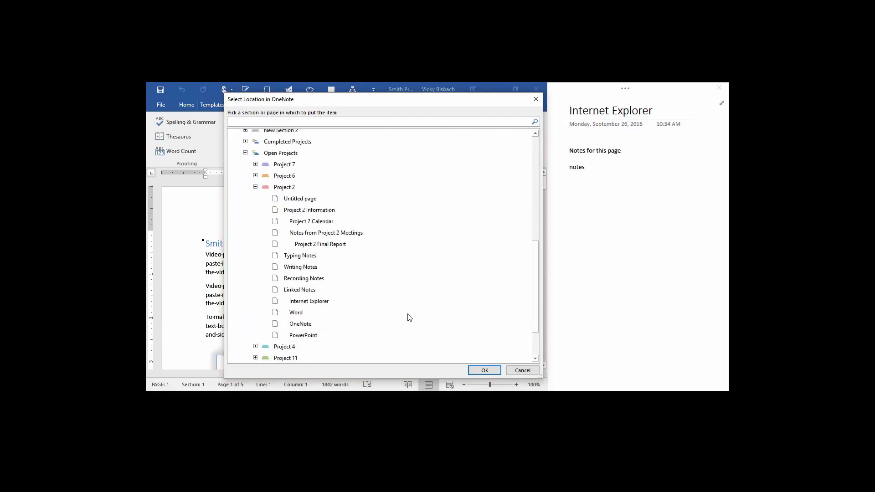
pyautogui.click(297, 315)
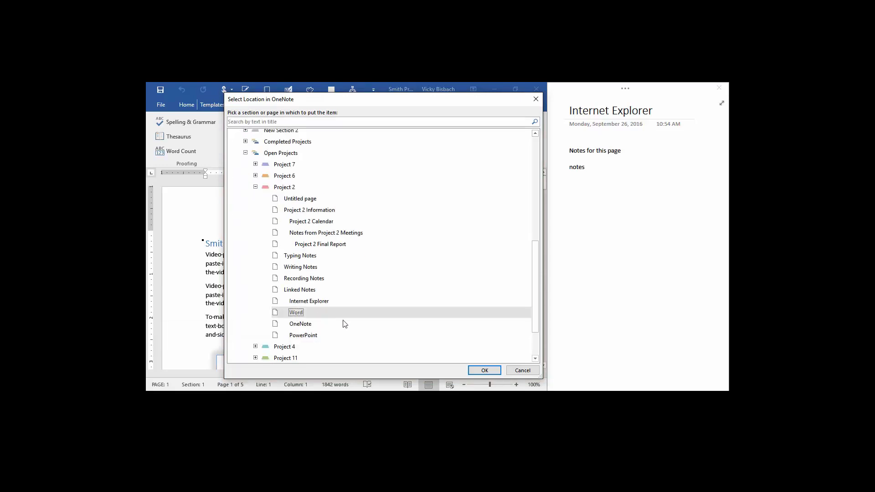
pyautogui.click(484, 371)
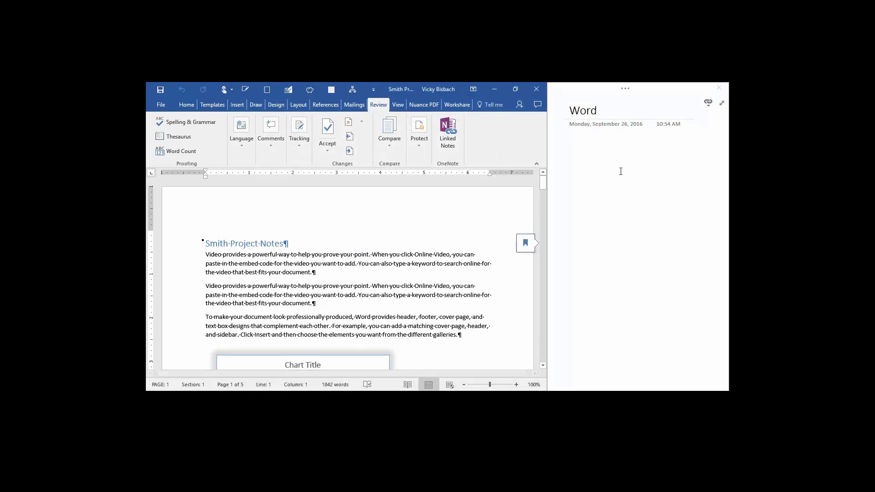
# Add the note "Link to make in 3rd paragraph" to the docked Word page and start a new line below it.
pyautogui.click(582, 155)
pyautogui.write('Link to make in 3rd paragraph')
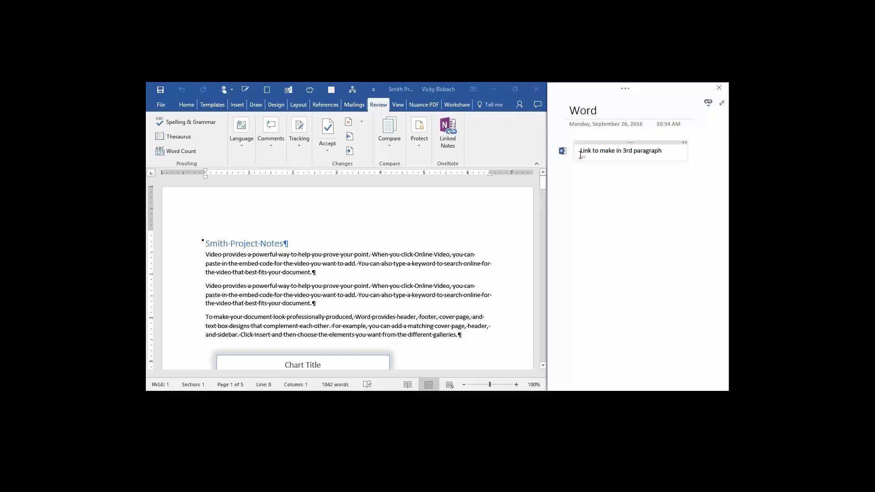
pyautogui.press('Return')
# Place the cursor at the update heading on page 2 of the document and add a linked note with that heading's text.
pyautogui.scroll(-10, 469, 282)
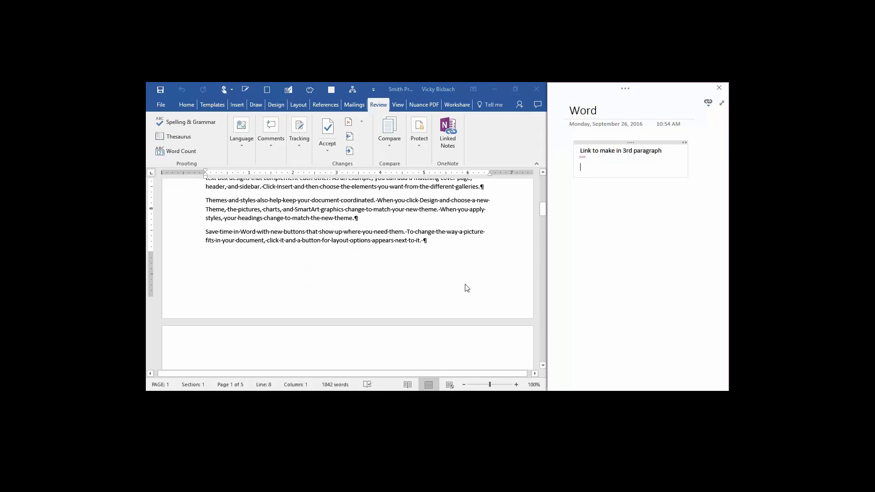
pyautogui.scroll(5, 468, 288)
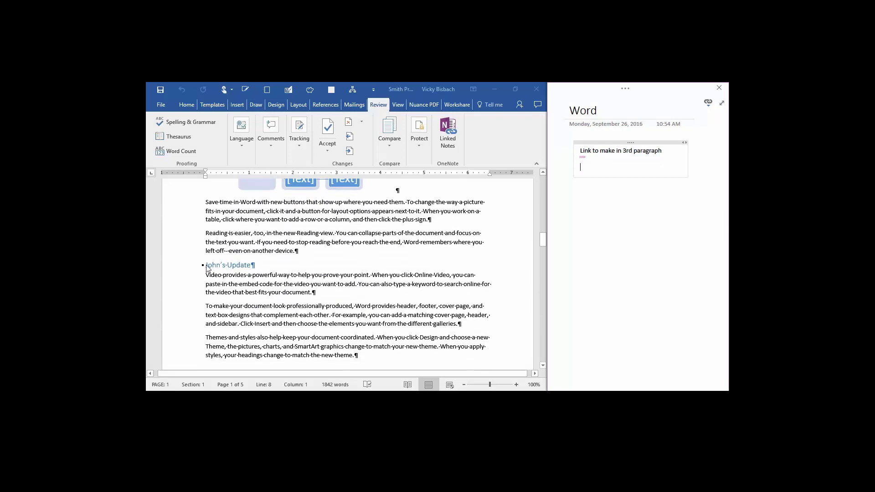
pyautogui.click(208, 269)
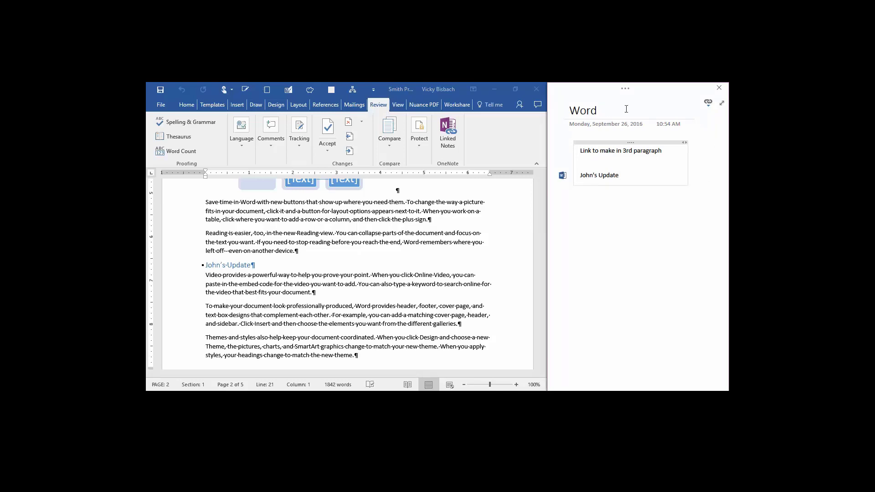
# Examine the linked notes commands of the docked page, including its linked files, link deletion and Linked Notes Options.
pyautogui.click(709, 110)
pyautogui.moveTo(631, 119)
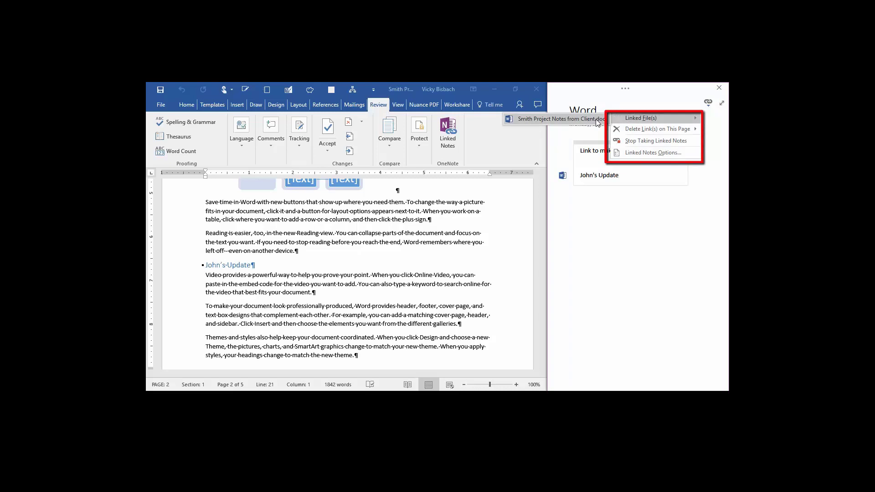
pyautogui.moveTo(657, 130)
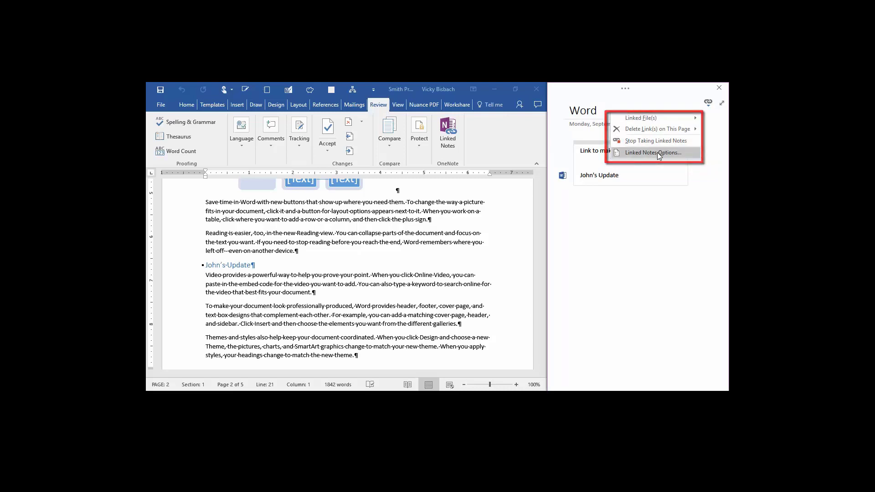
pyautogui.click(649, 270)
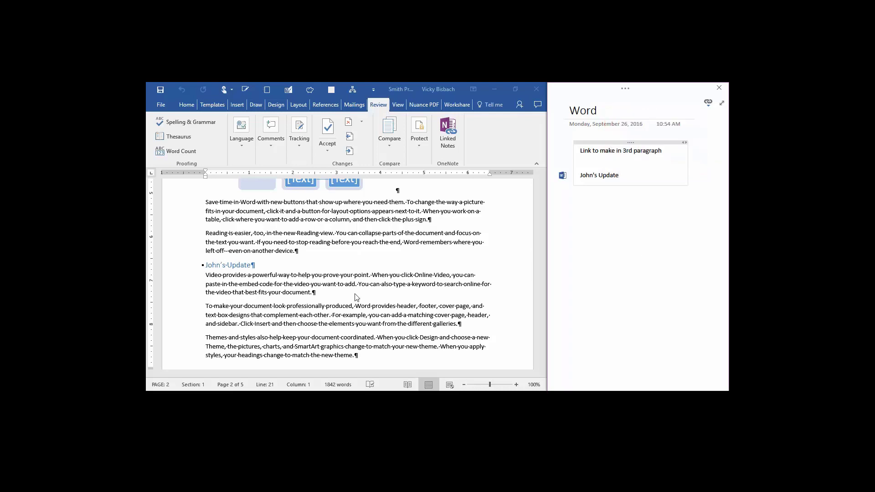
# Close the docked OneNote page and the Smith Project Notes from Client.docx document.
pyautogui.click(718, 88)
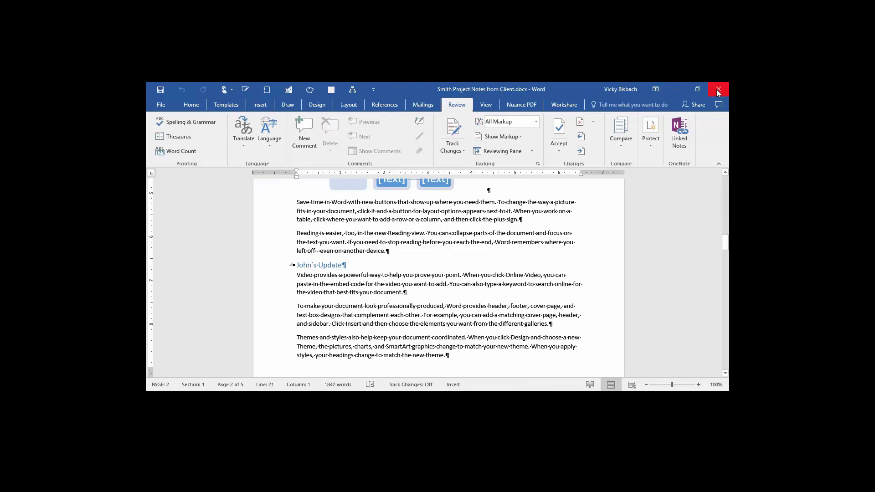
pyautogui.click(718, 89)
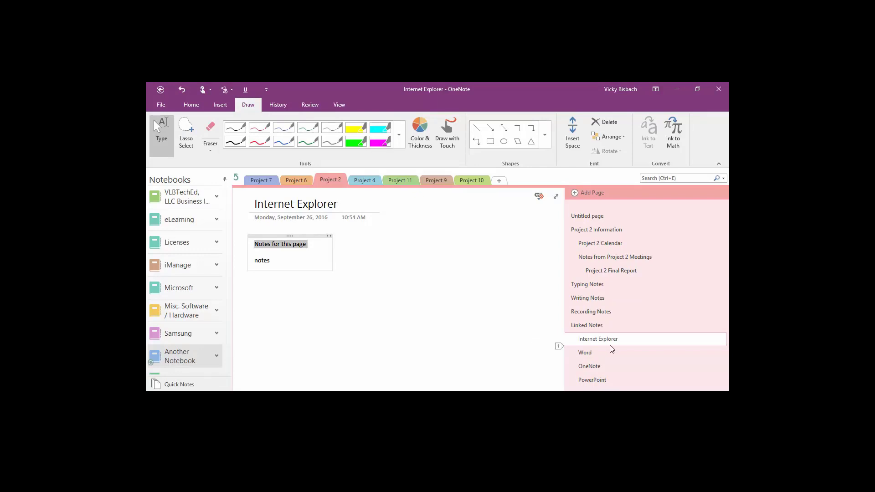
# From the Word page, open the document linked to the update note, then close the document and Word.
pyautogui.click(587, 354)
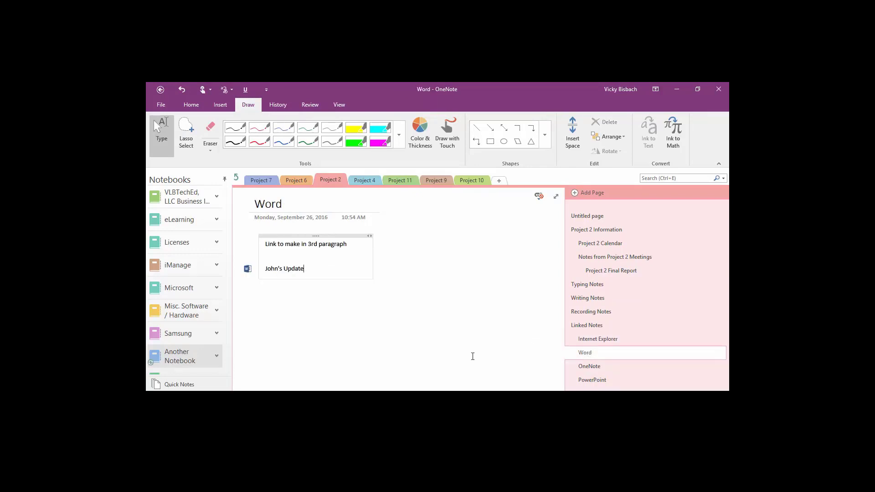
pyautogui.moveTo(247, 248)
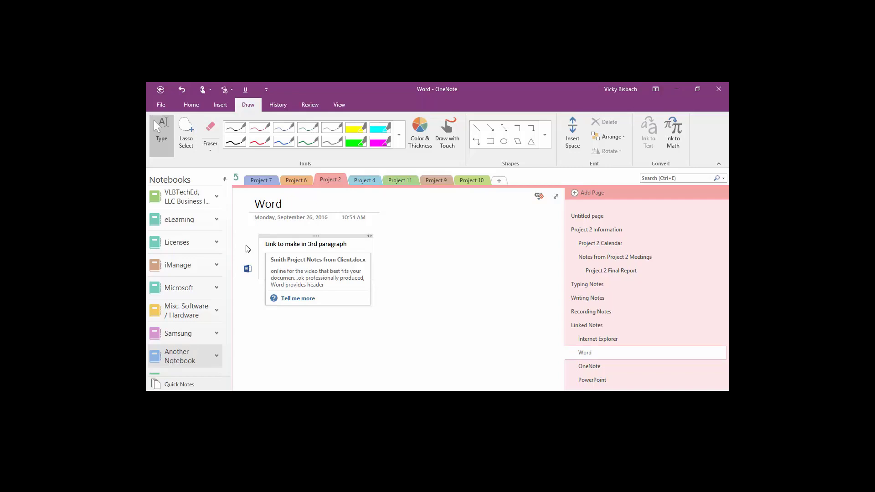
pyautogui.click(248, 270)
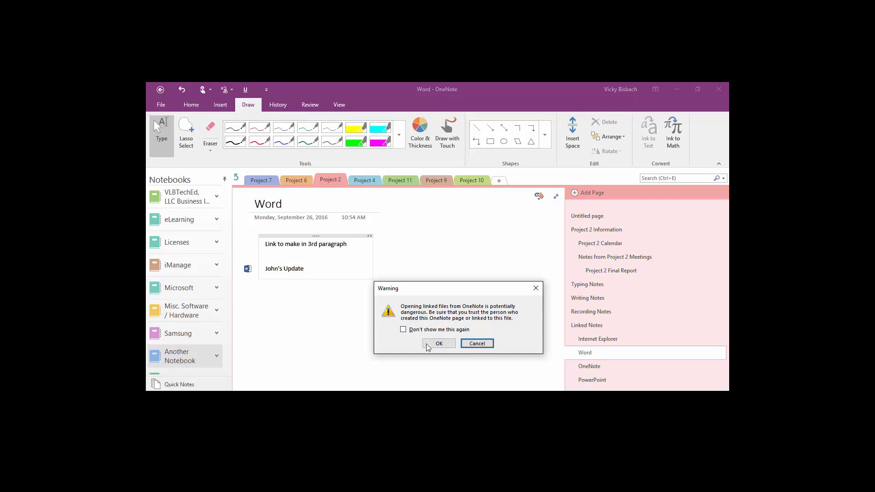
pyautogui.click(439, 344)
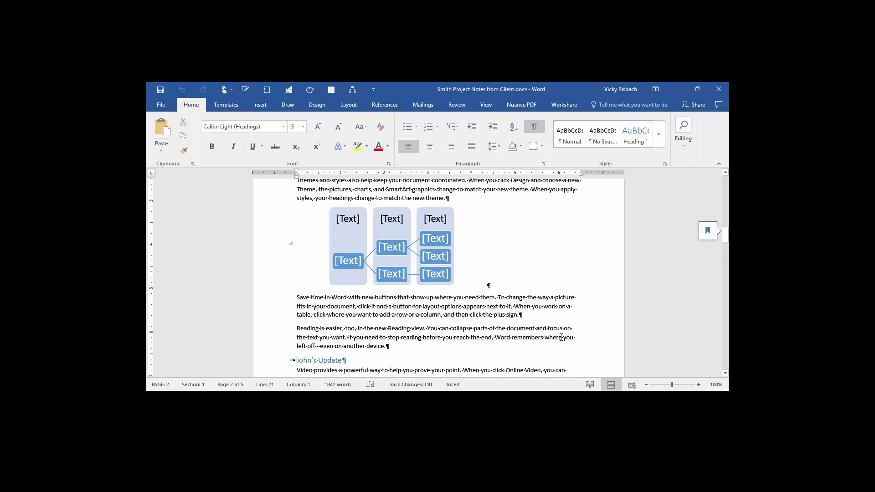
pyautogui.hotkey('ctrl', 'w')
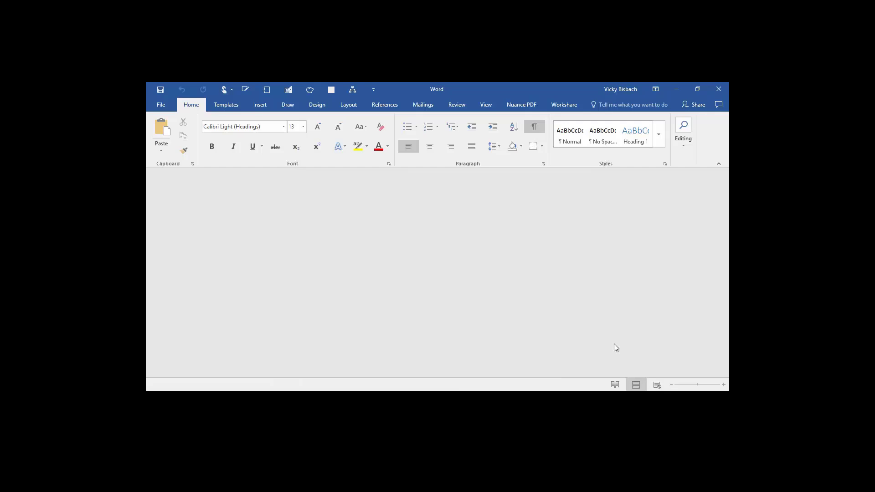
pyautogui.hotkey('alt', 'F4')
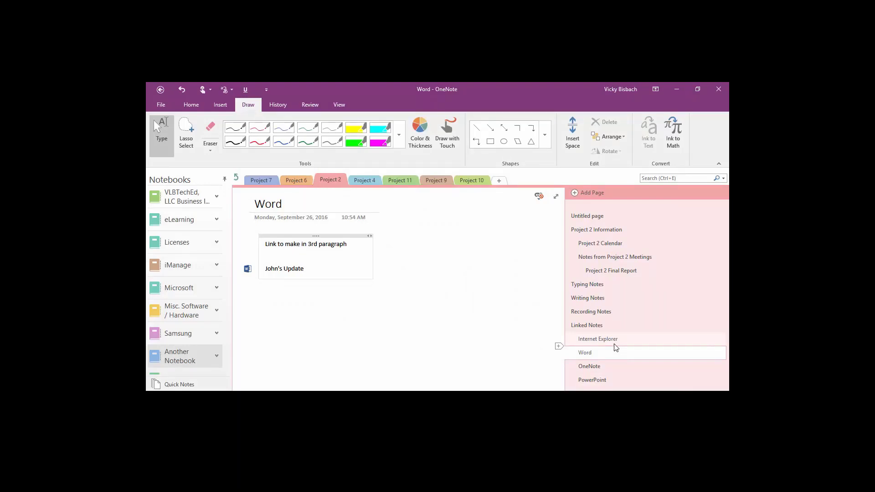
# Open the MS Support Page in the Microsoft notebook's Storage group and place the cursor in the Office Online paragraph.
pyautogui.click(172, 292)
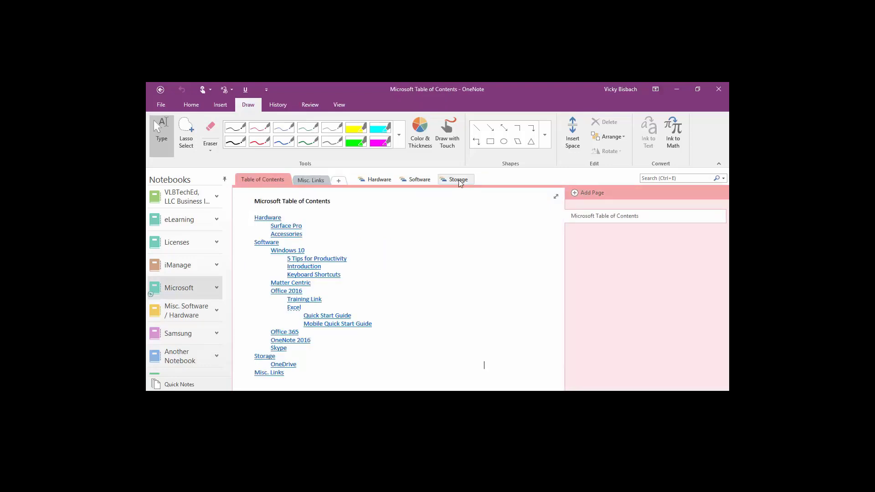
pyautogui.click(460, 182)
pyautogui.scroll(-10, 449, 260)
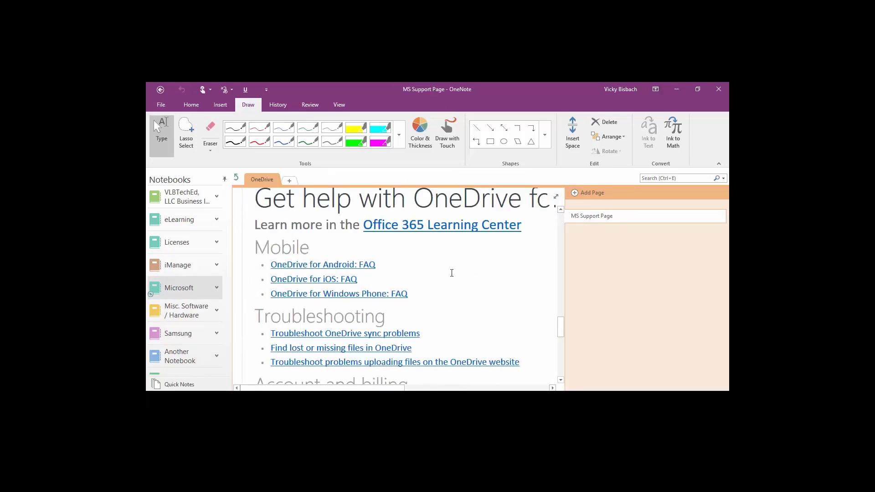
pyautogui.scroll(3, 449, 276)
pyautogui.scroll(1, 448, 278)
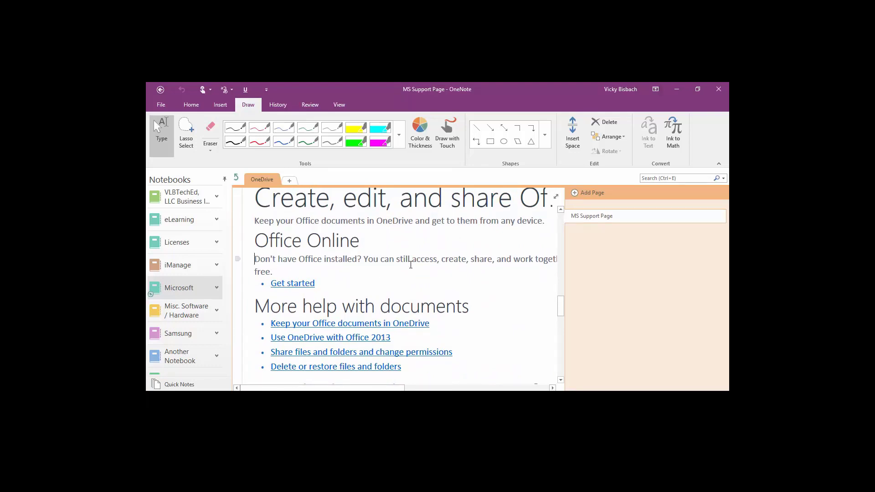
# Start linked notes for this page on the OneNote page in Another Notebook, Open Projects, Project 2.
pyautogui.click(313, 105)
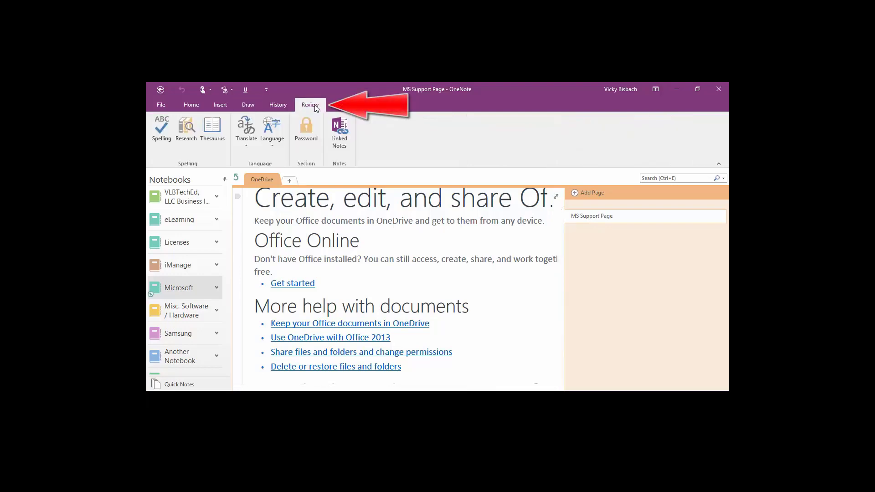
pyautogui.click(339, 145)
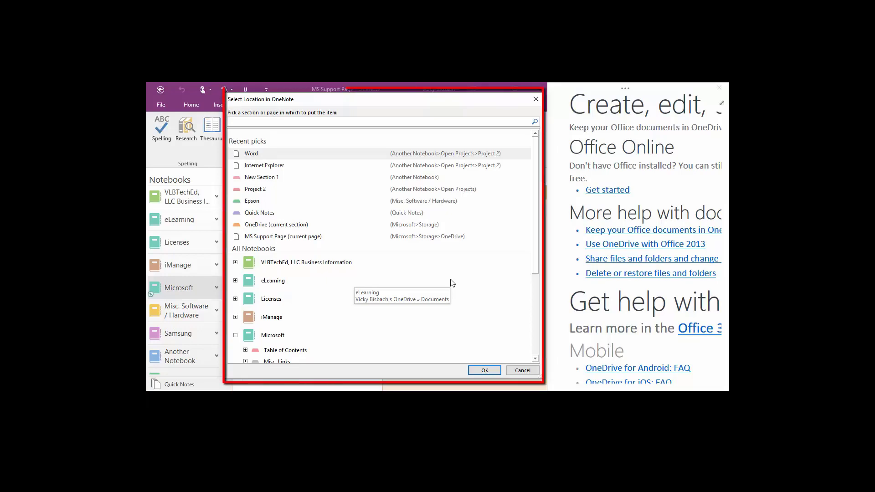
pyautogui.scroll(-5, 406, 330)
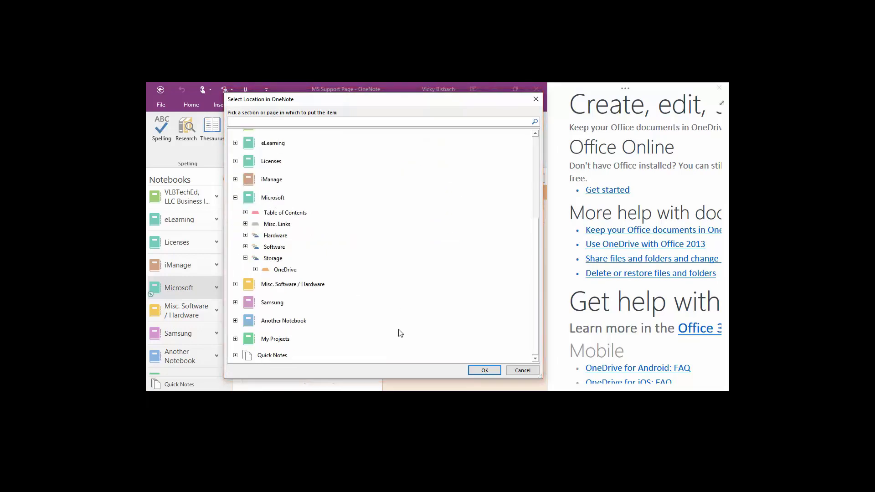
pyautogui.click(235, 321)
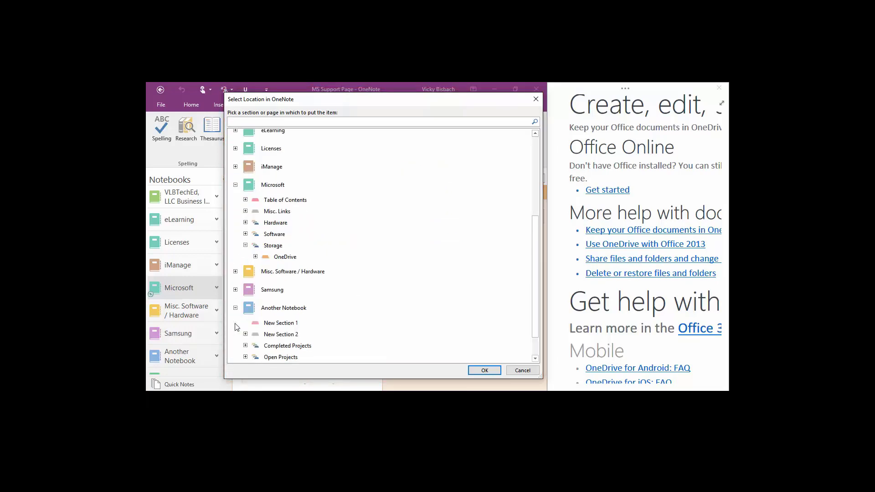
pyautogui.click(245, 357)
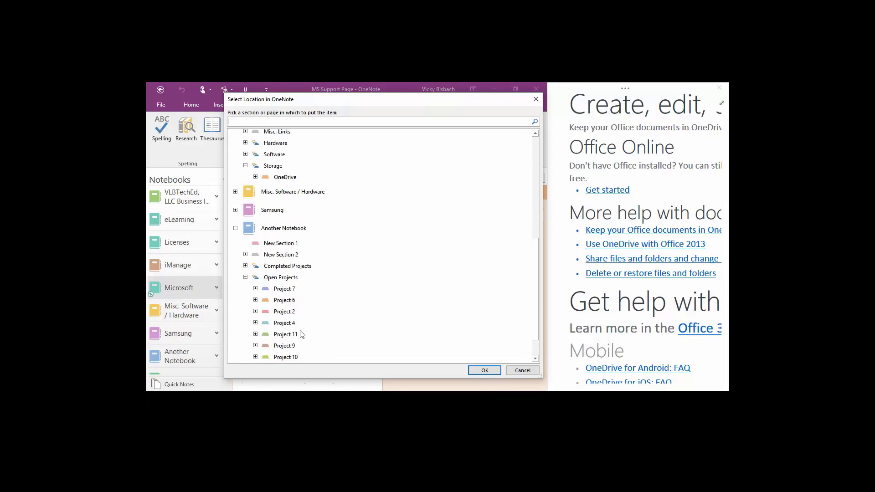
pyautogui.click(255, 311)
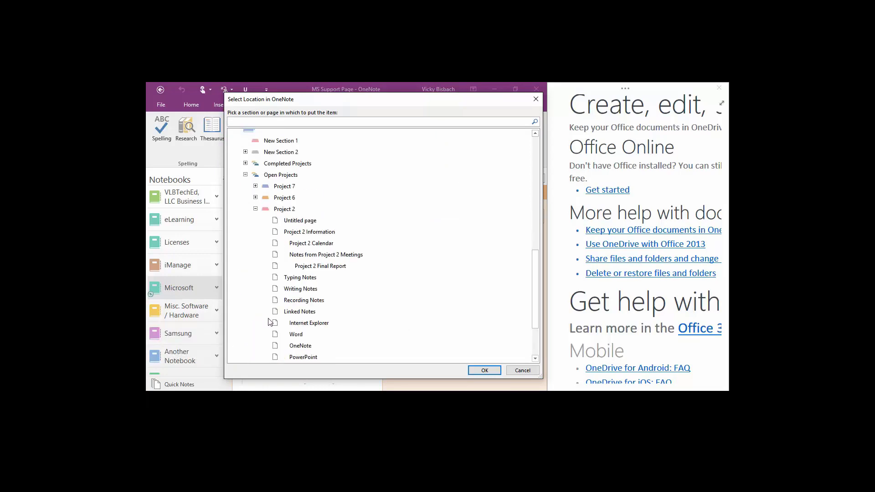
pyautogui.click(357, 346)
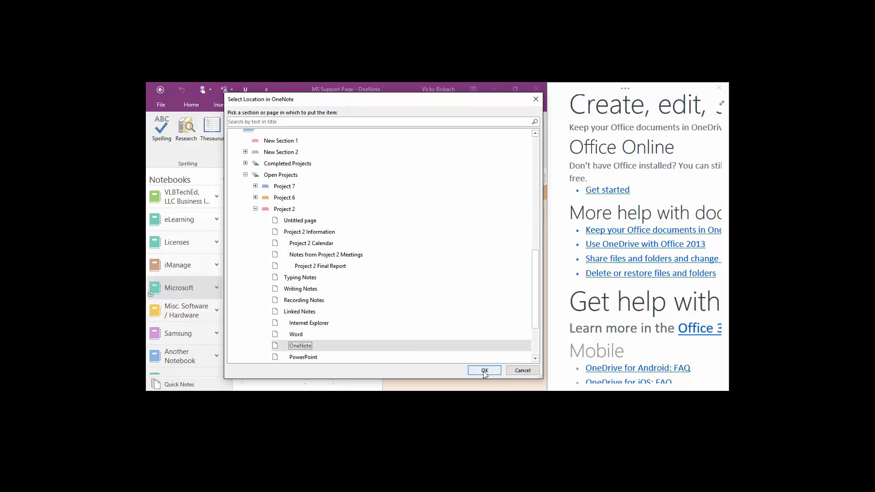
pyautogui.click(485, 370)
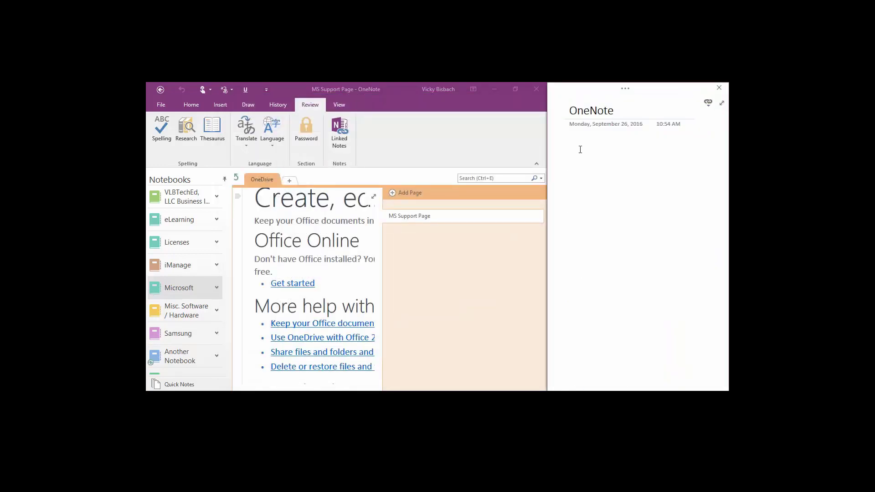
# Add the linked note "Here's my link" to the docked page and close the docked window.
pyautogui.write("Here's my link")
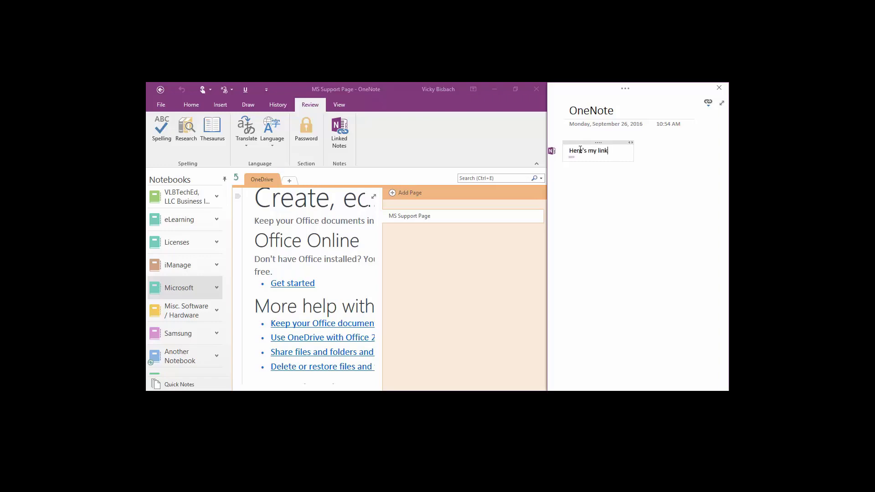
pyautogui.click(553, 152)
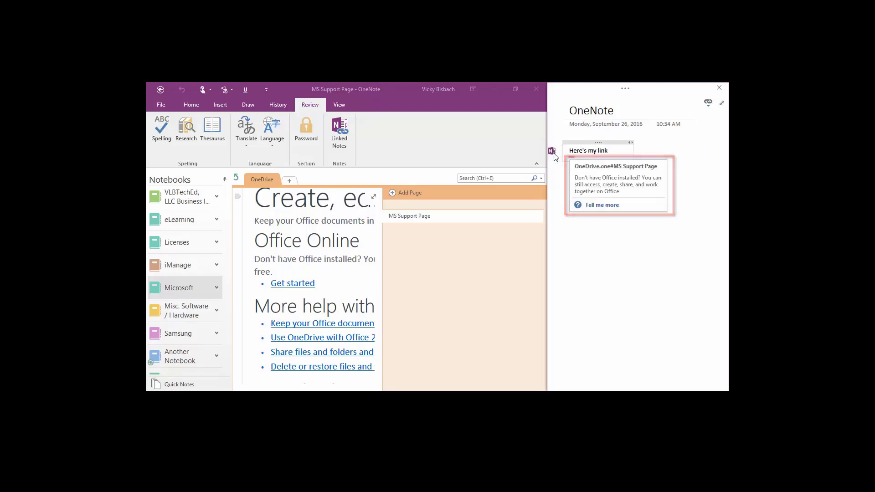
pyautogui.click(719, 87)
# Return to the OneNote page in Another Notebook and inspect its linked note.
pyautogui.scroll(-1, 179, 326)
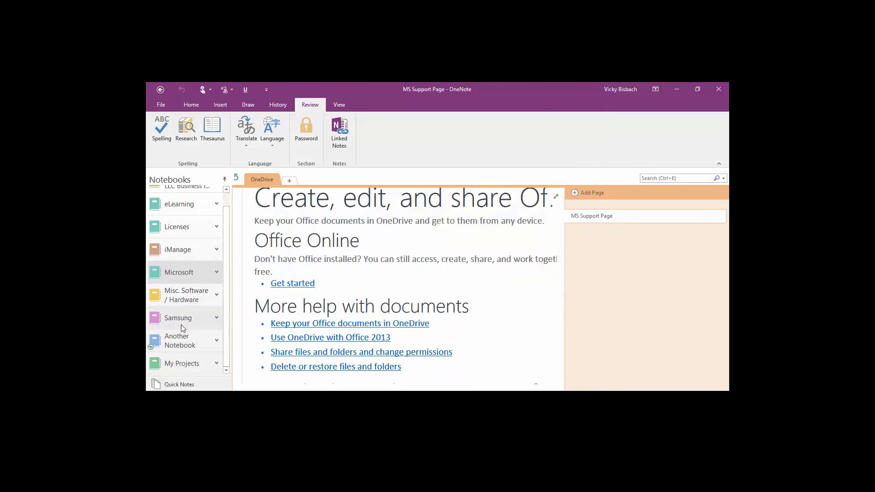
pyautogui.click(169, 337)
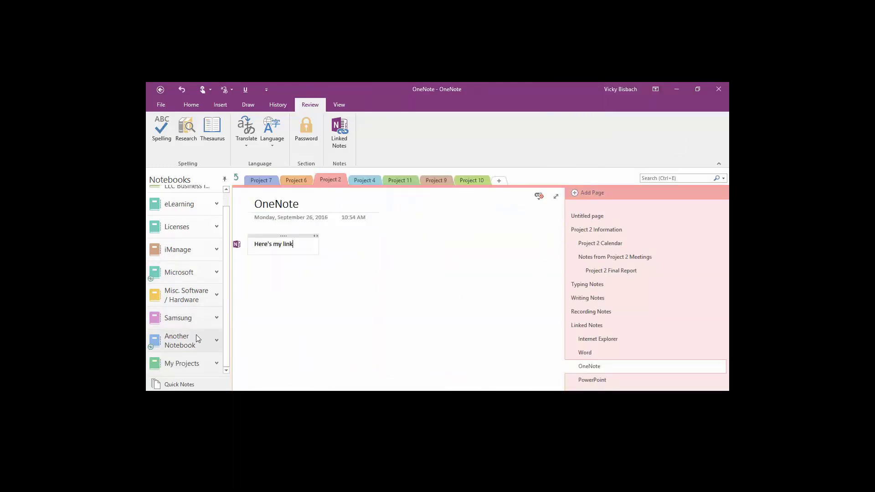
pyautogui.click(592, 366)
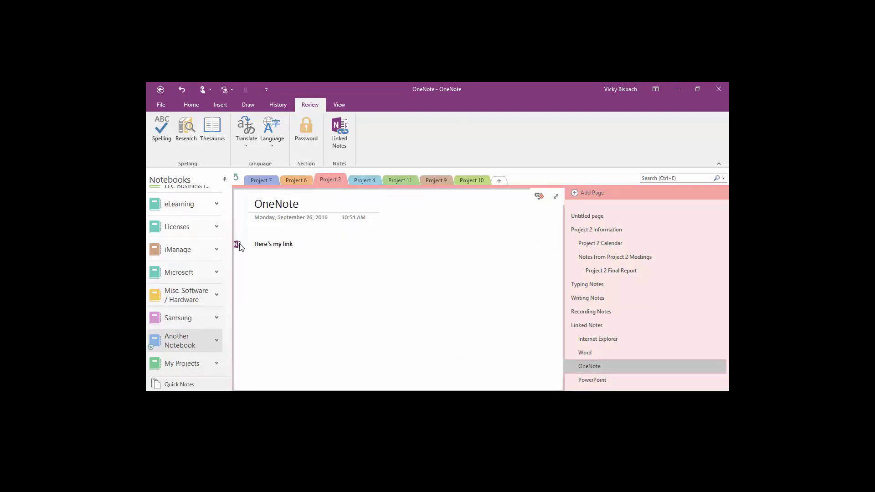
pyautogui.click(273, 244)
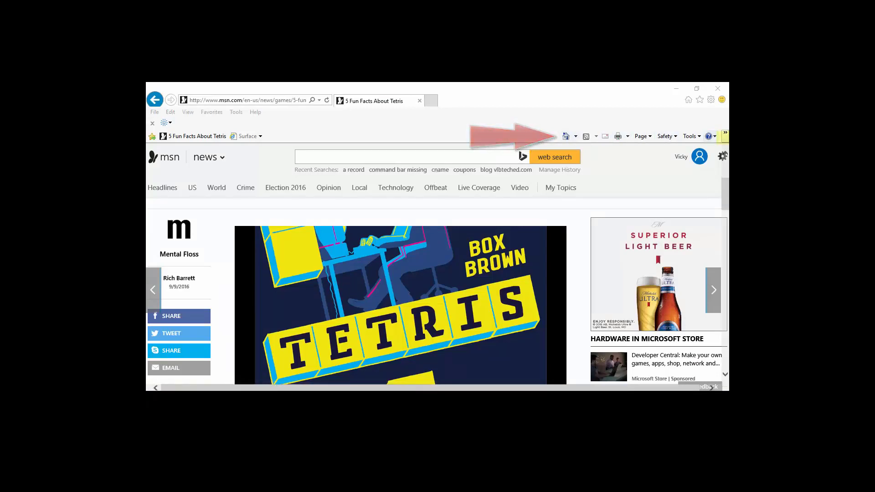
# Send the Tetris article from Internet Explorer to OneNote and allow Microsoft Office to open the web content.
pyautogui.click(725, 136)
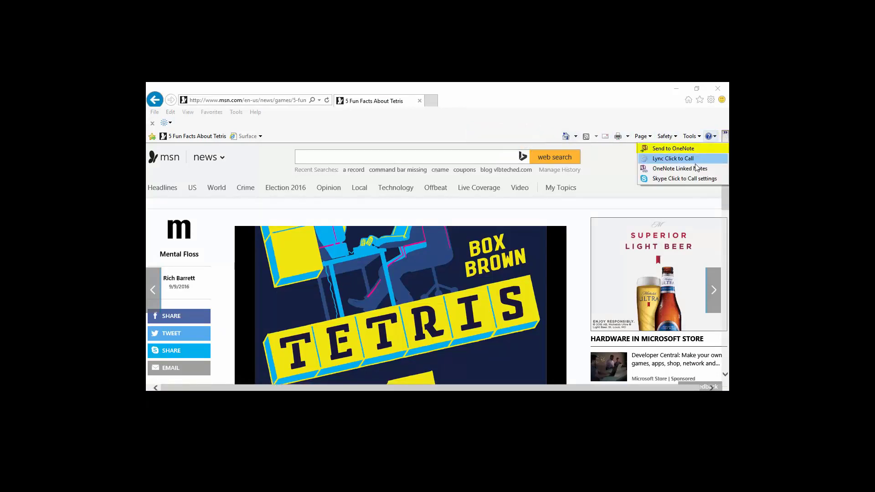
pyautogui.click(686, 149)
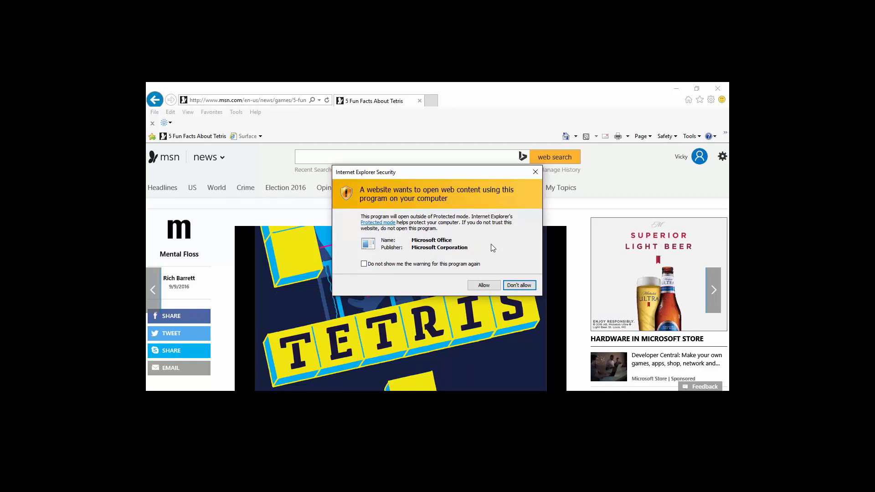
pyautogui.click(482, 285)
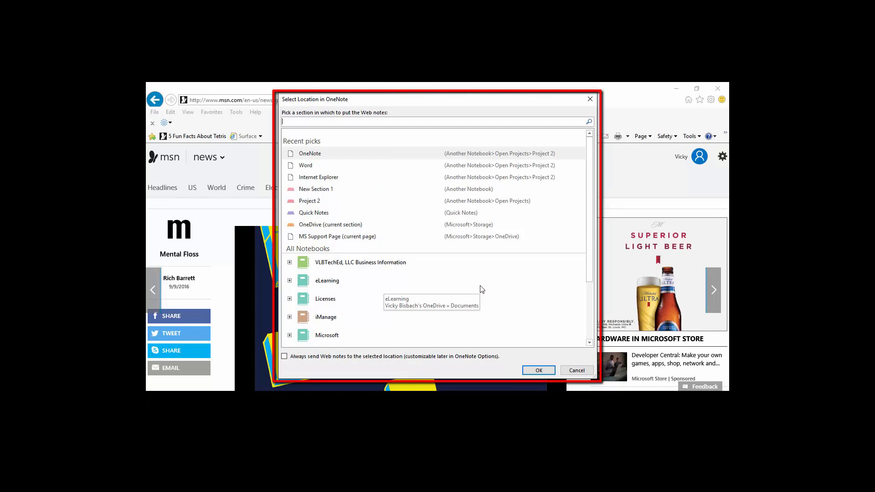
# Save the web notes to the Project 2 section under Open Projects in Another Notebook.
pyautogui.scroll(-2, 468, 285)
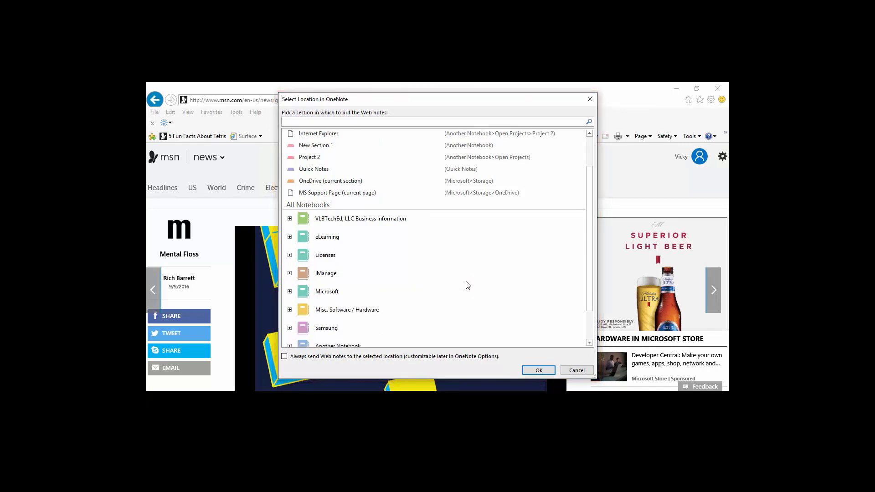
pyautogui.scroll(-1, 467, 286)
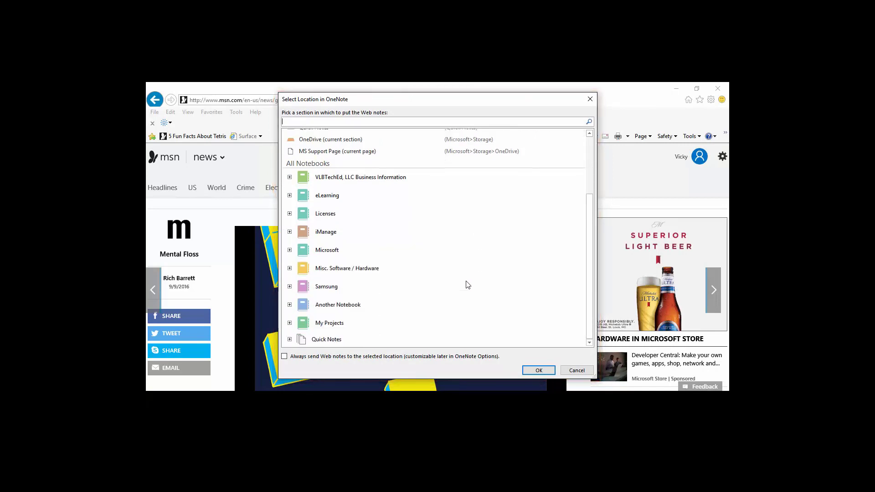
pyautogui.click(290, 305)
pyautogui.scroll(-1, 410, 319)
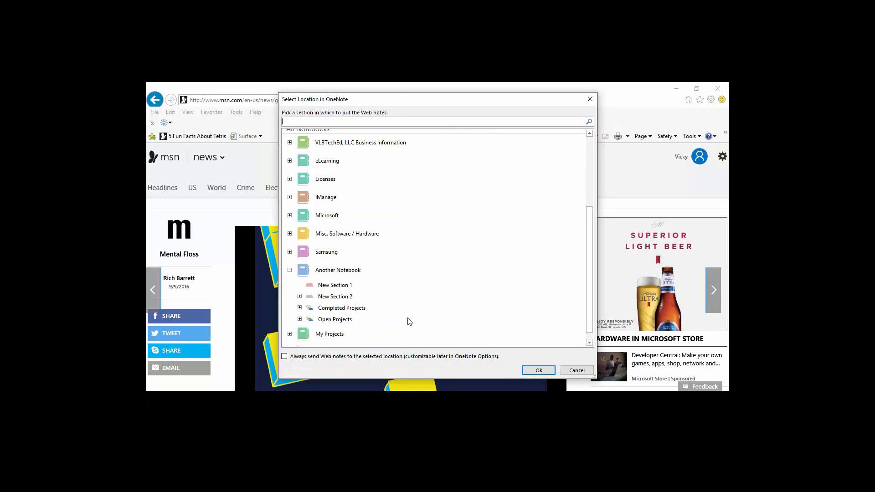
pyautogui.click(338, 320)
pyautogui.click(301, 319)
pyautogui.click(346, 297)
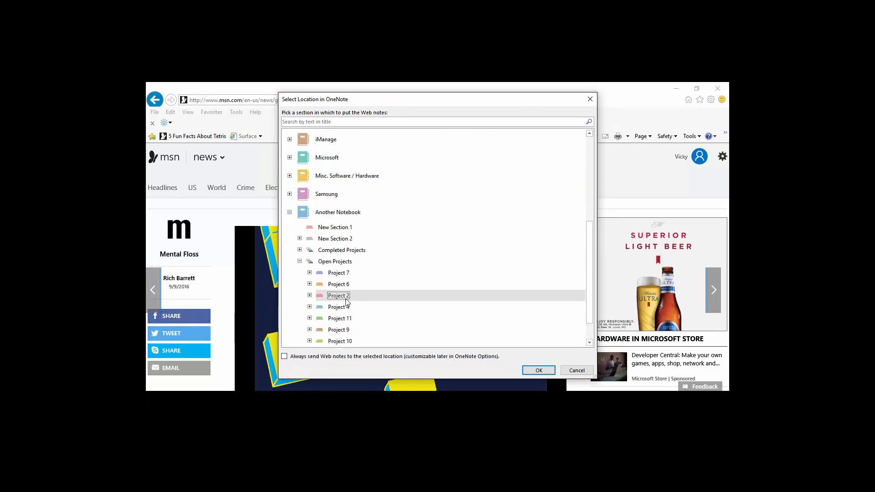
pyautogui.click(538, 370)
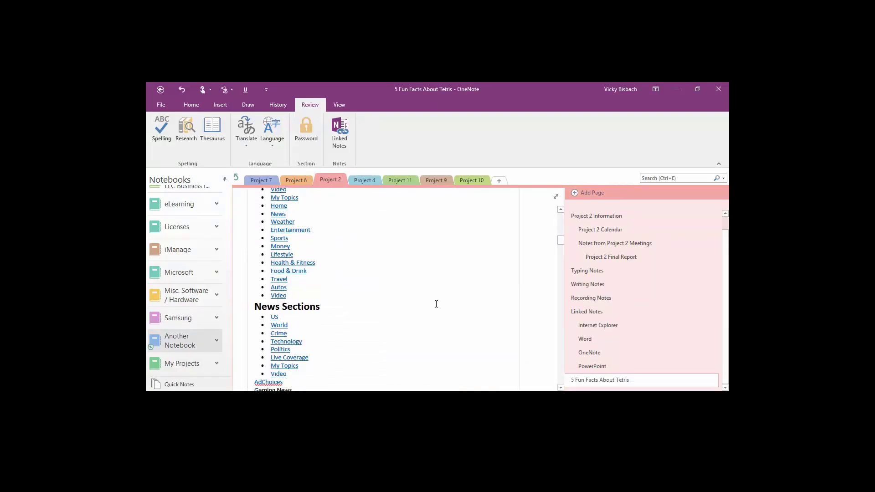
# Look through the captured "5 Fun Facts About Tetris" page to examine the content sent from the website.
pyautogui.scroll(-3, 447, 307)
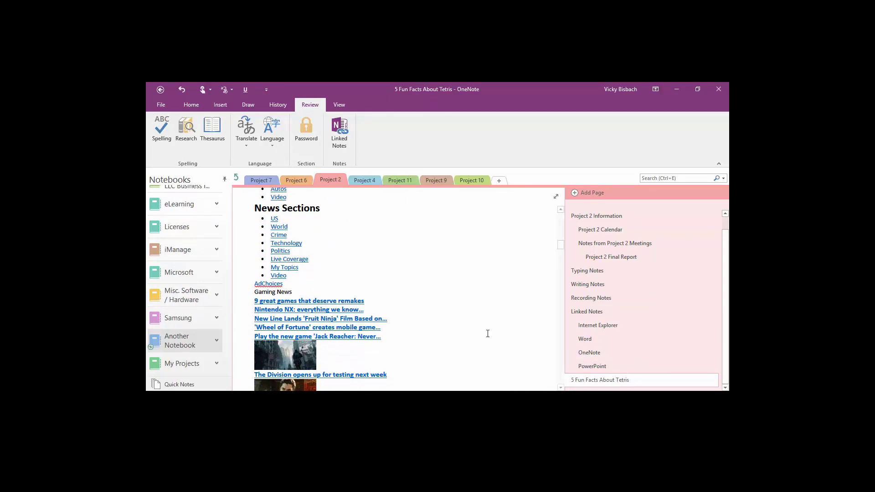
pyautogui.scroll(4, 480, 330)
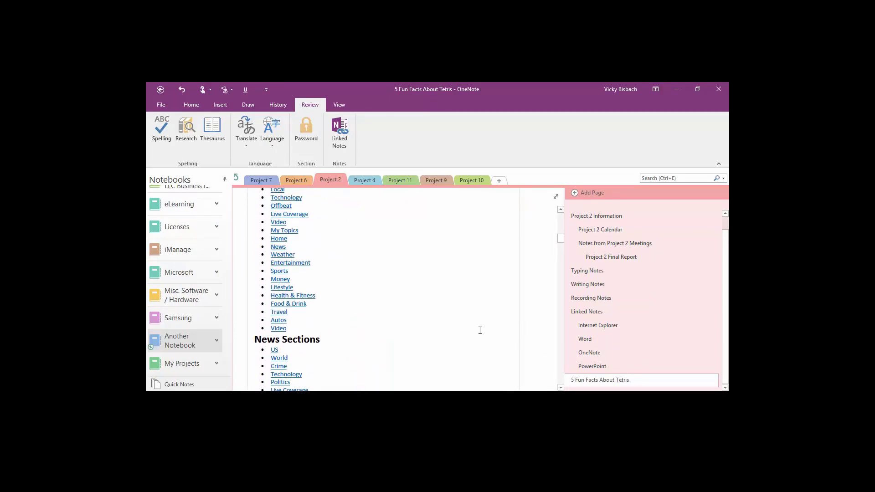
pyautogui.scroll(-6, 479, 330)
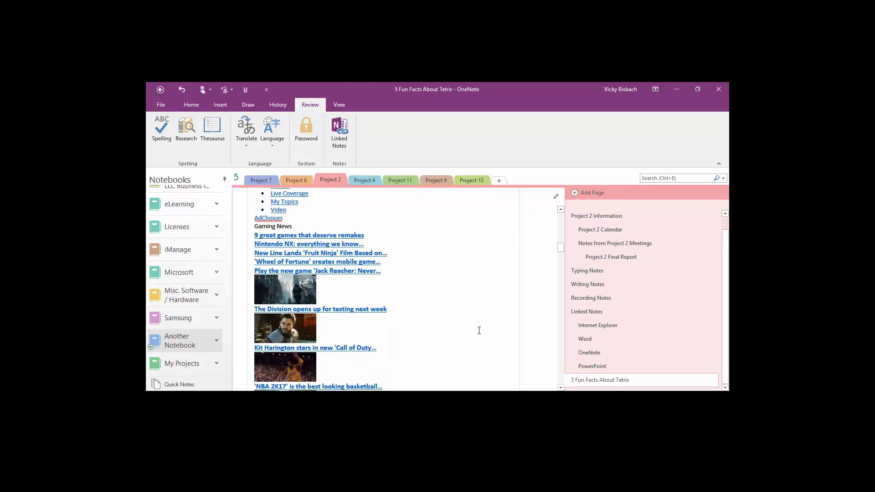